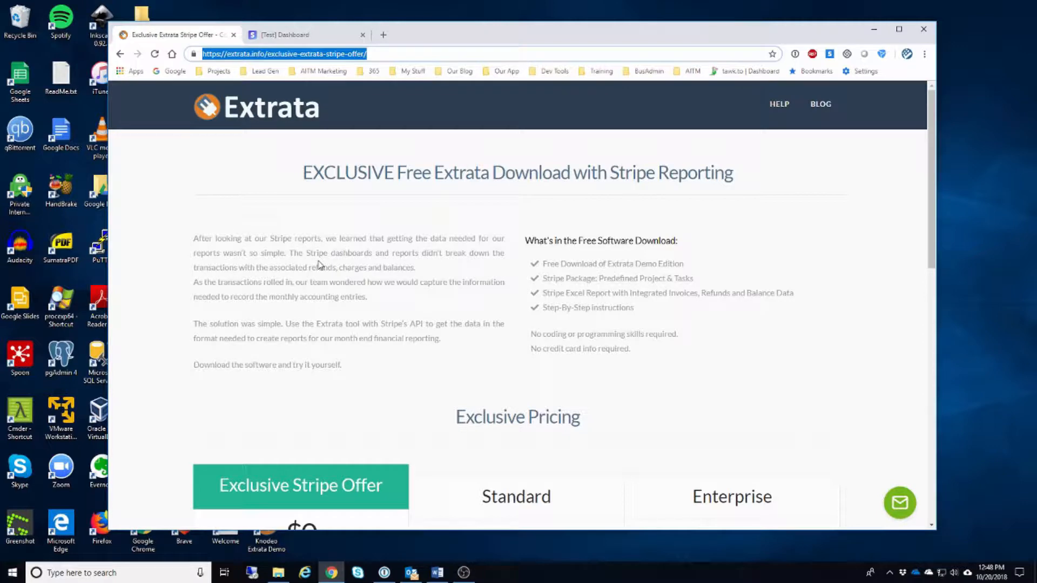
Step: Look over the exclusive pricing plans, then open the Extrata1.0_Stripe_Package folder in Downloads
scroll(323, 263, "down", 6)
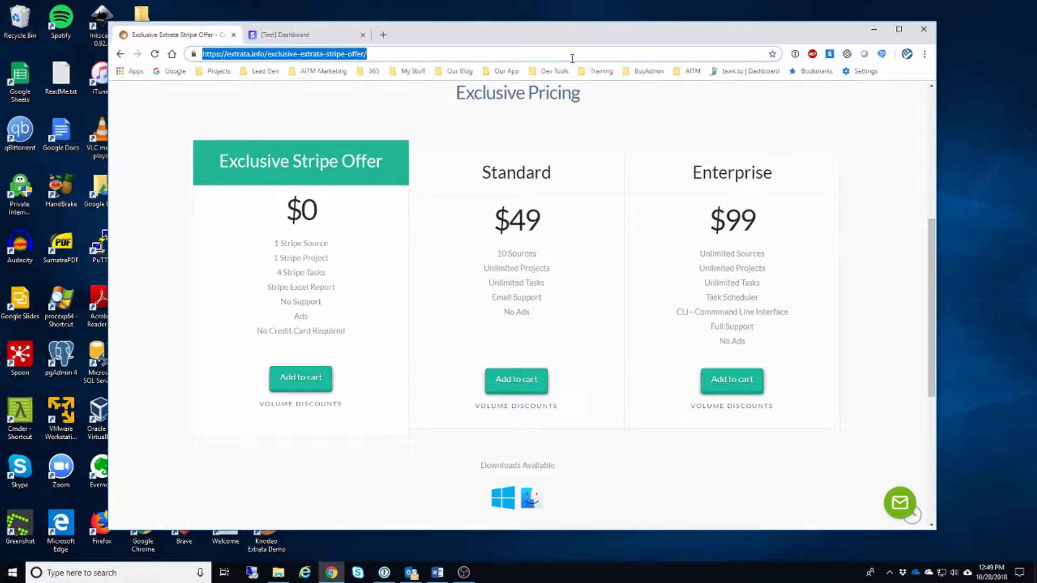
left_click_drag(660, 36, 0, 70)
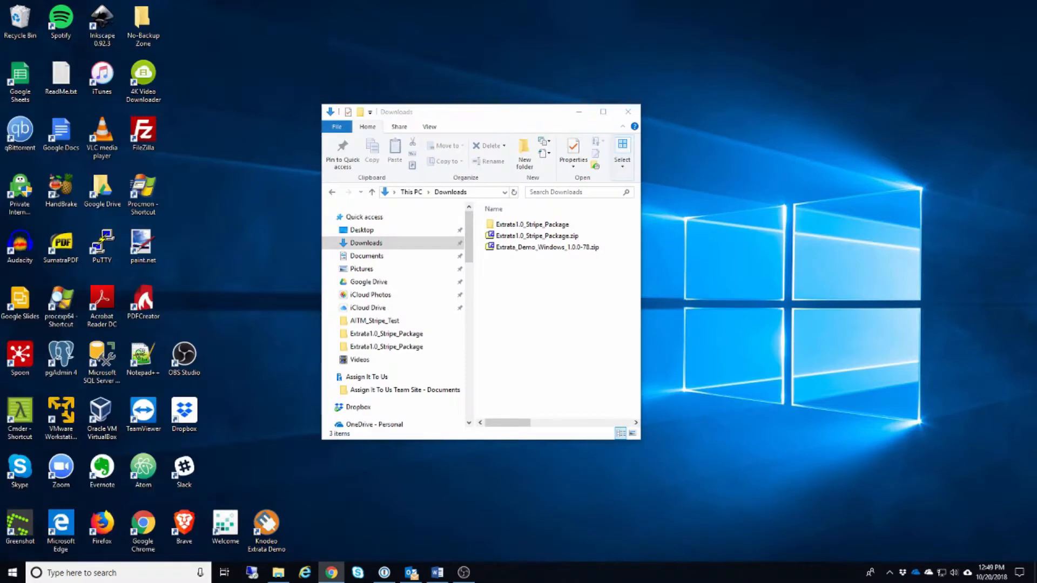
left_click(533, 227)
double_click(532, 229)
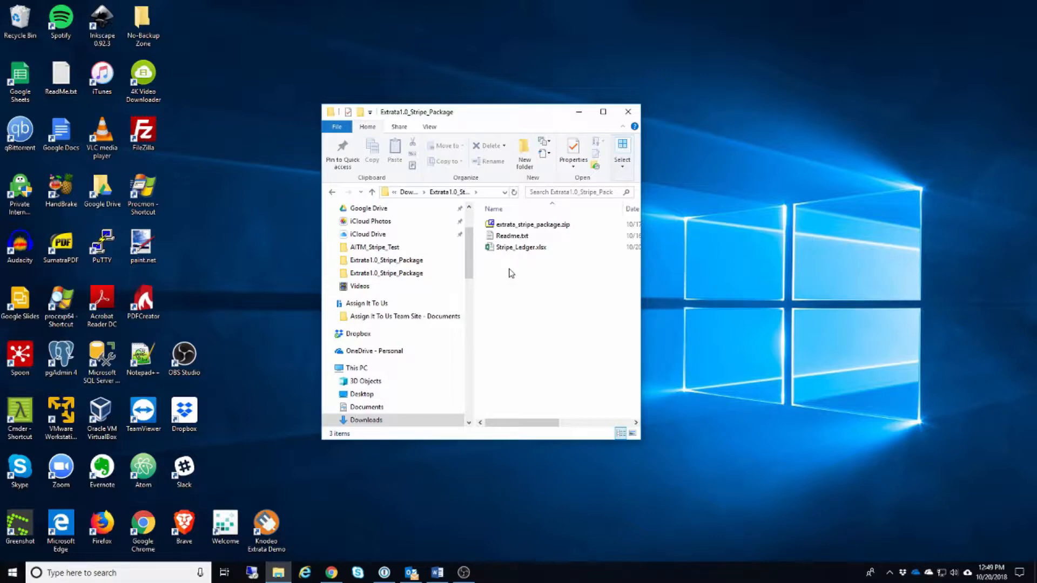
Step: Switch to the running Knodeo Extrata app by showing its main window
left_click(889, 572)
right_click(900, 549)
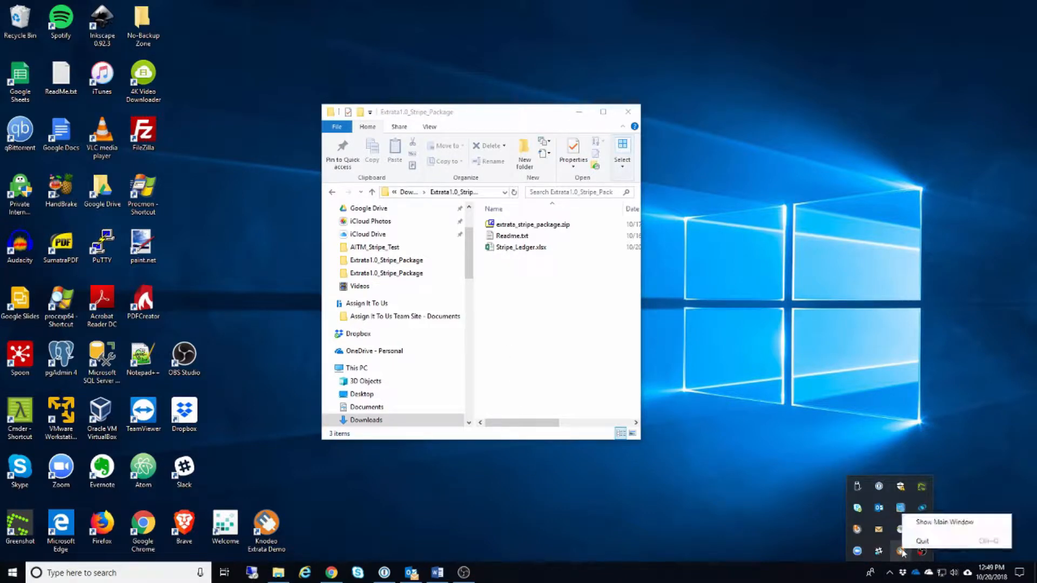
left_click(906, 519)
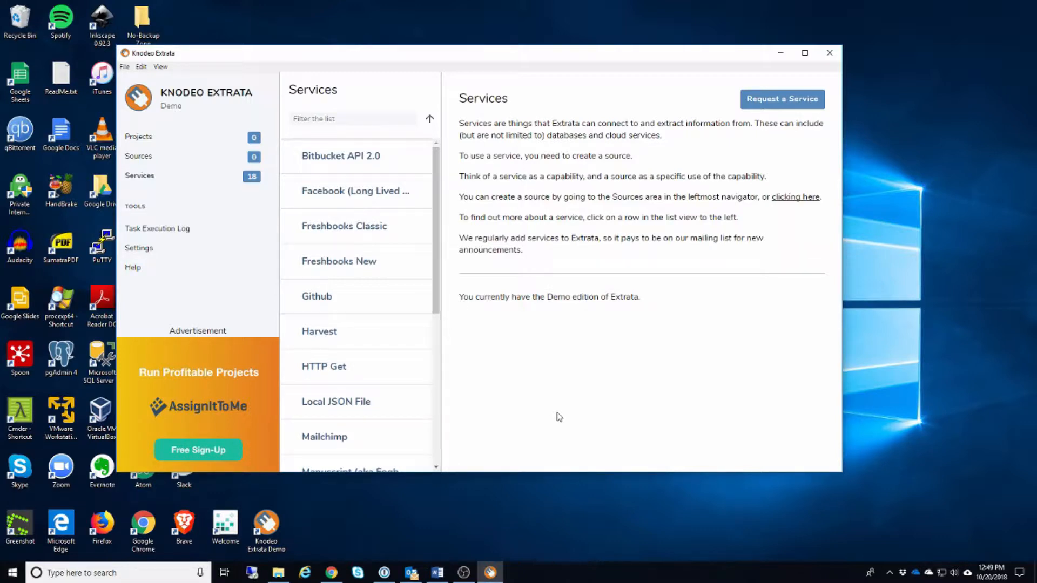
Step: Start a project package import and choose extrata_stripe_package.zip from Downloads/Extrata1.0_Stripe_Package as its file
left_click(144, 137)
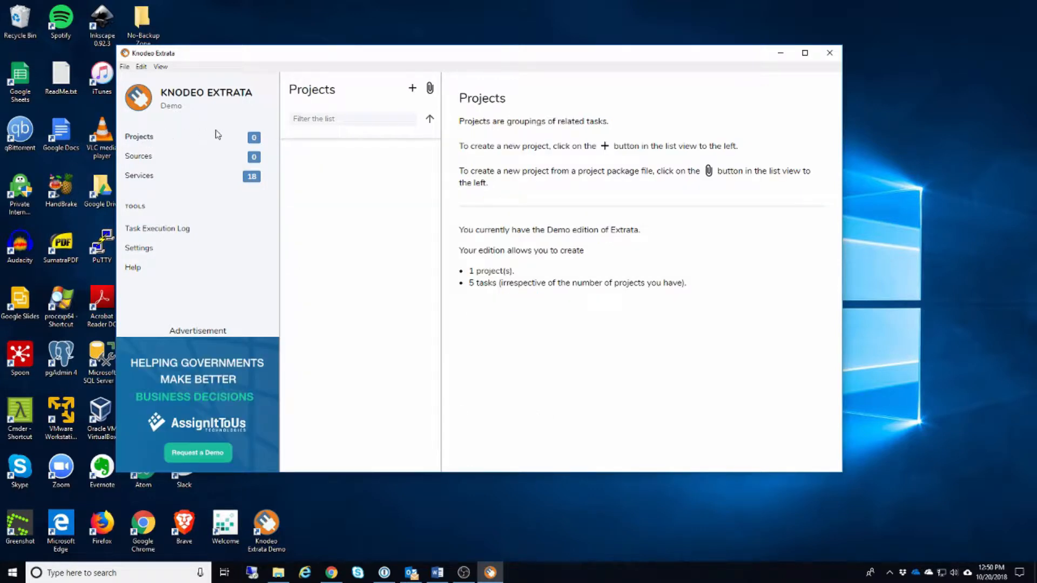
left_click(430, 88)
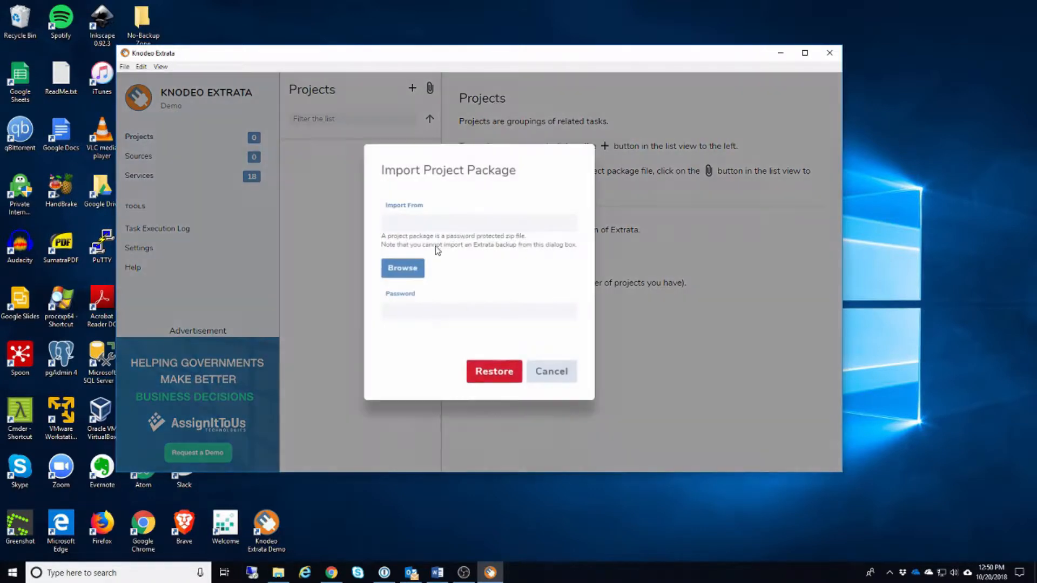
left_click(411, 276)
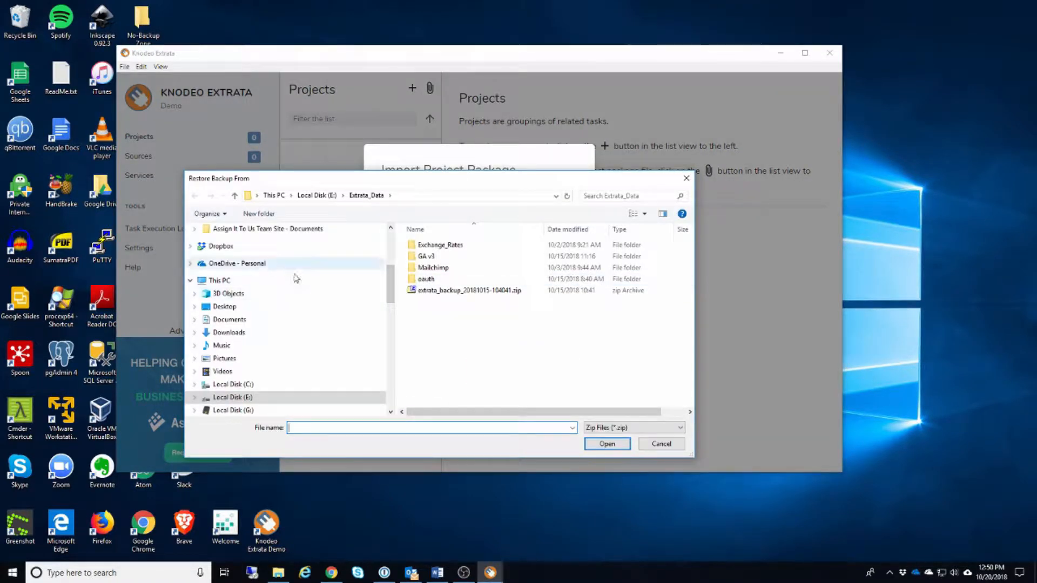
scroll(387, 286, "up", 5)
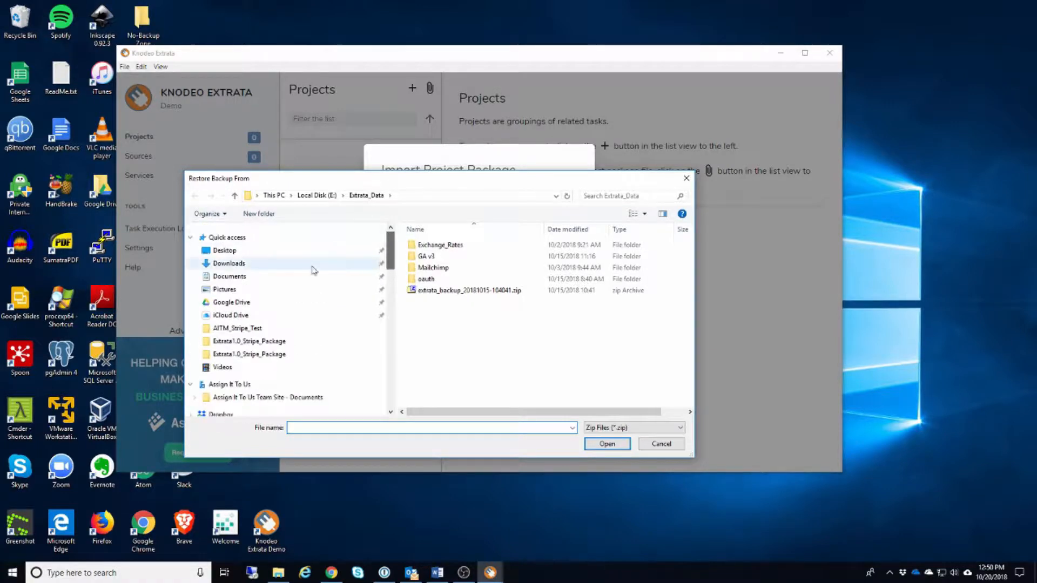
left_click(229, 264)
double_click(454, 245)
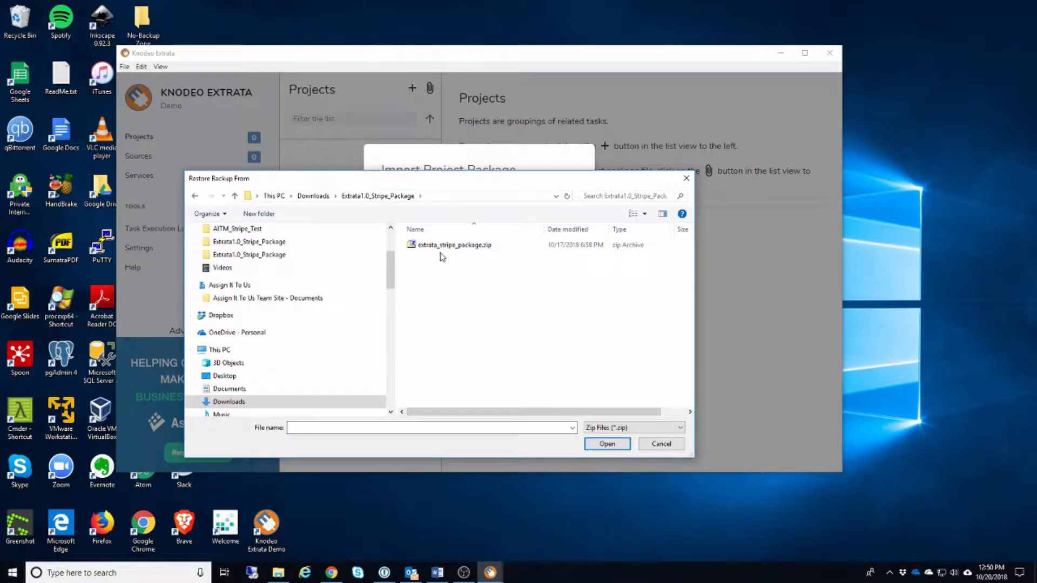
left_click(445, 246)
double_click(444, 246)
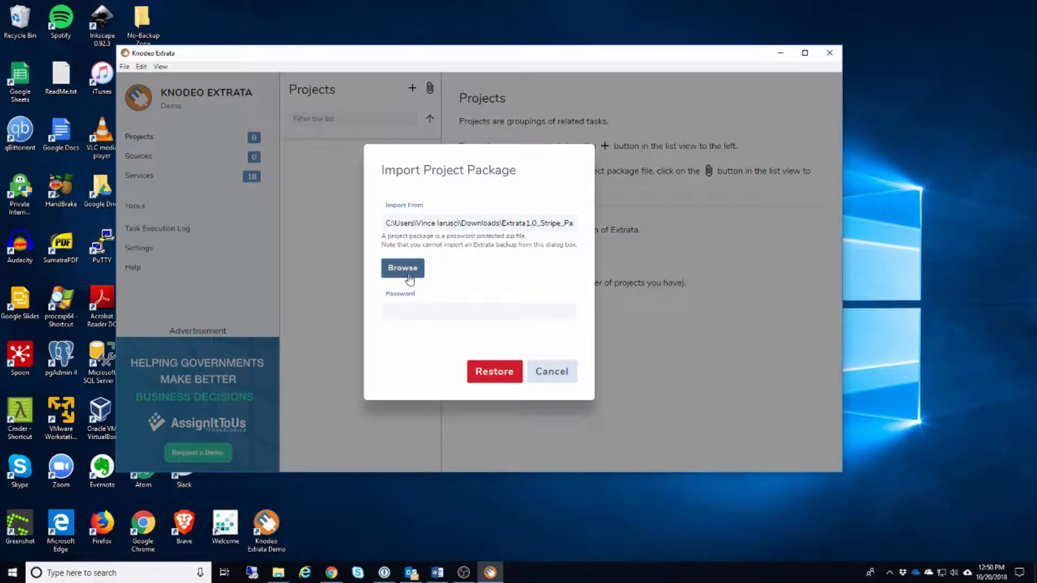
Step: Enter the package password, restore the project package and dismiss the notification
left_click(409, 308)
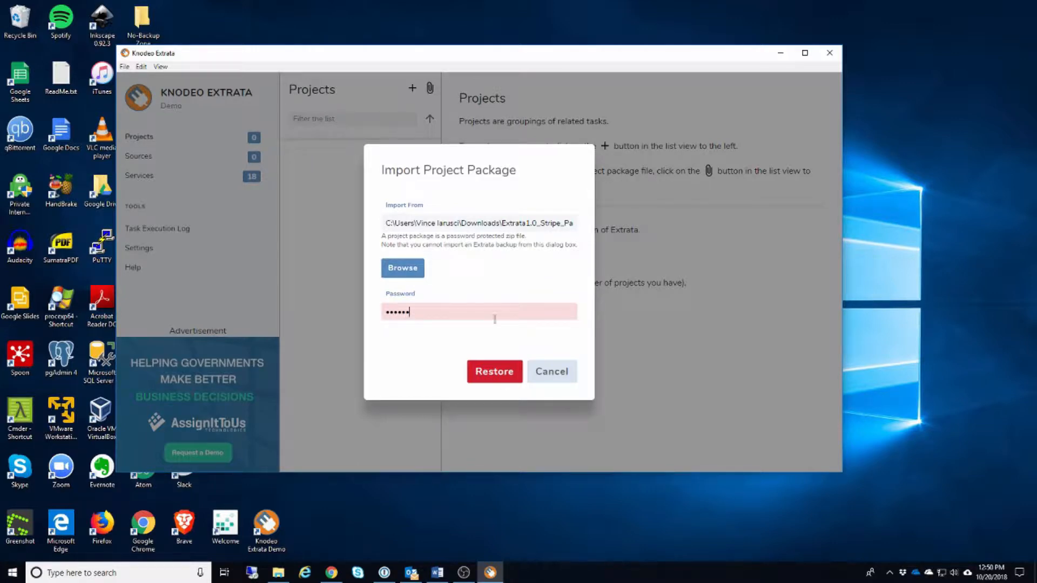
left_click(491, 373)
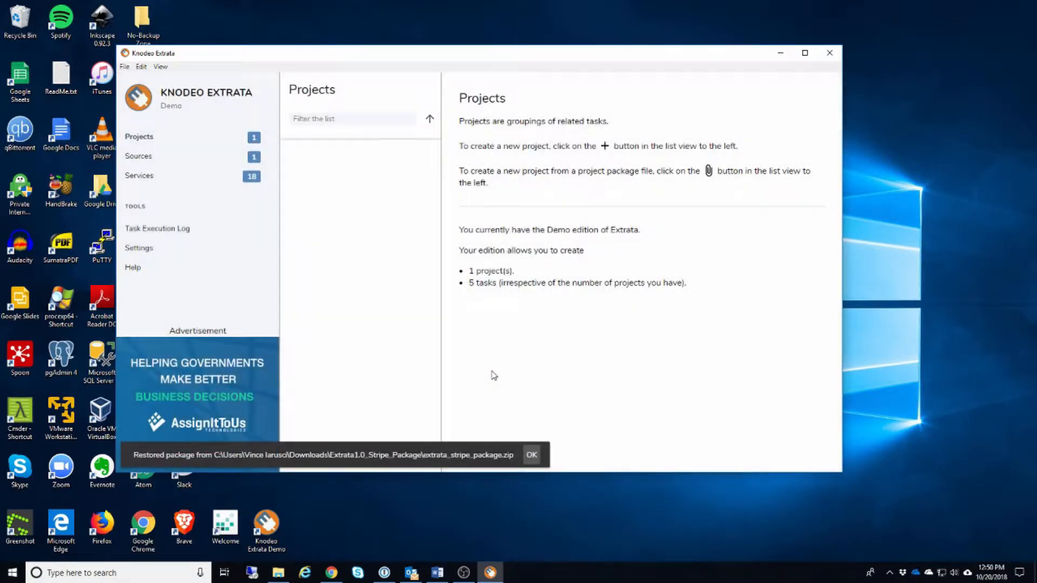
left_click(530, 456)
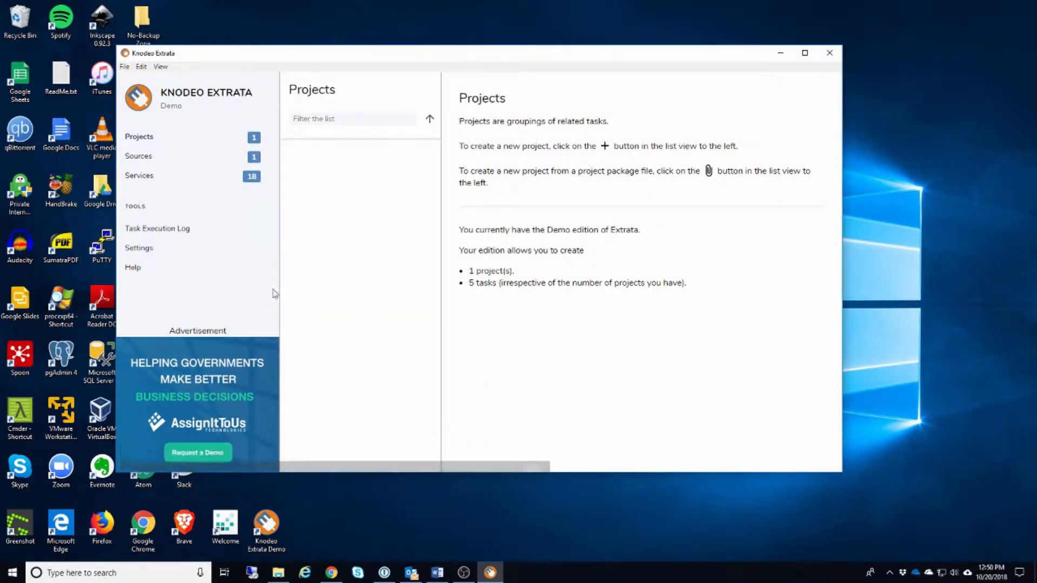
Step: View the imported sources and the tasks of the Stripe Financial Reporting project
left_click(140, 156)
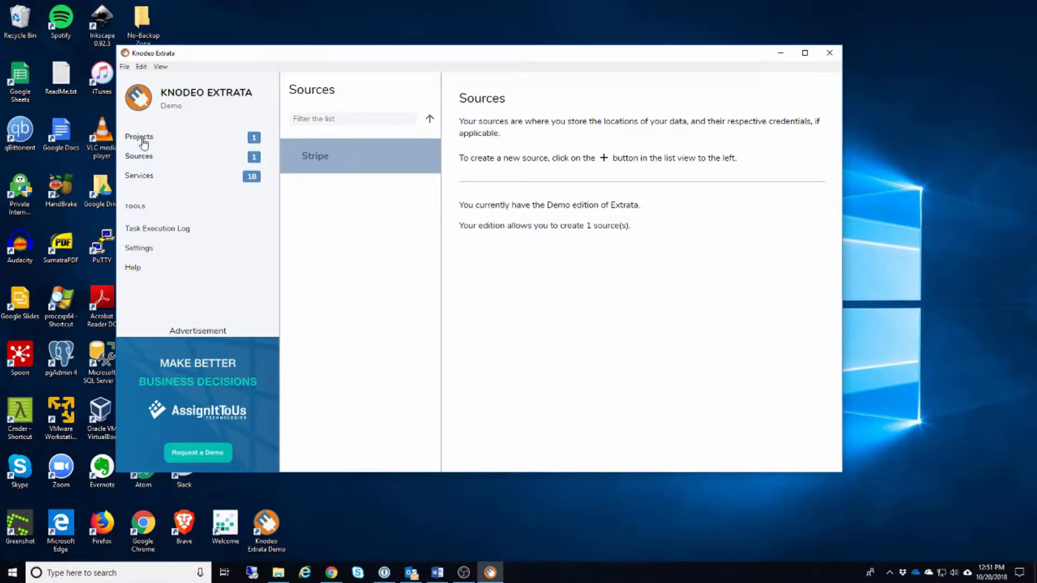
left_click(142, 139)
left_click(330, 158)
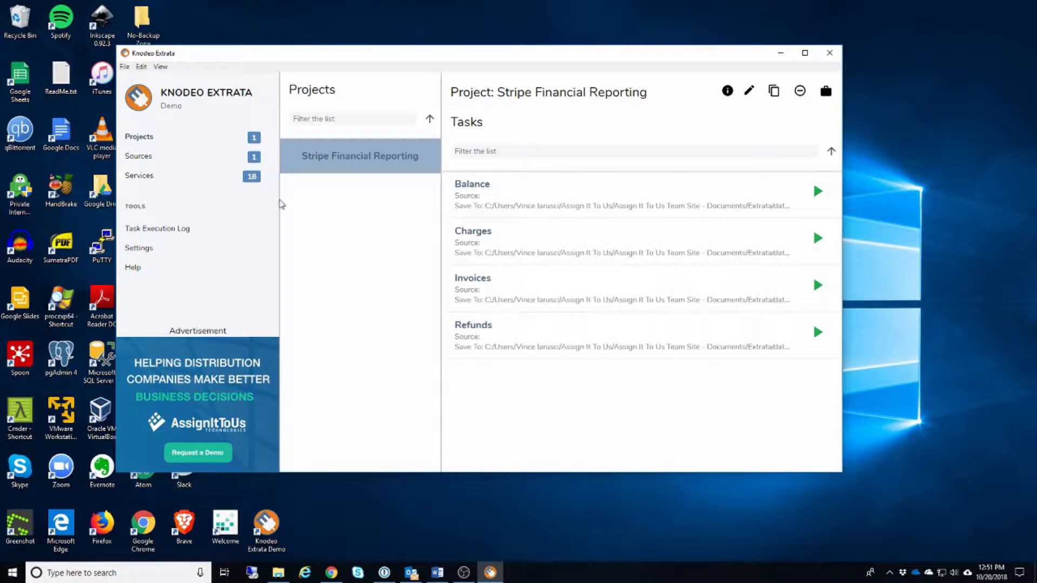
Step: Open the Stripe source for editing and select the placeholder text of its Secret Key
left_click(140, 157)
left_click(393, 156)
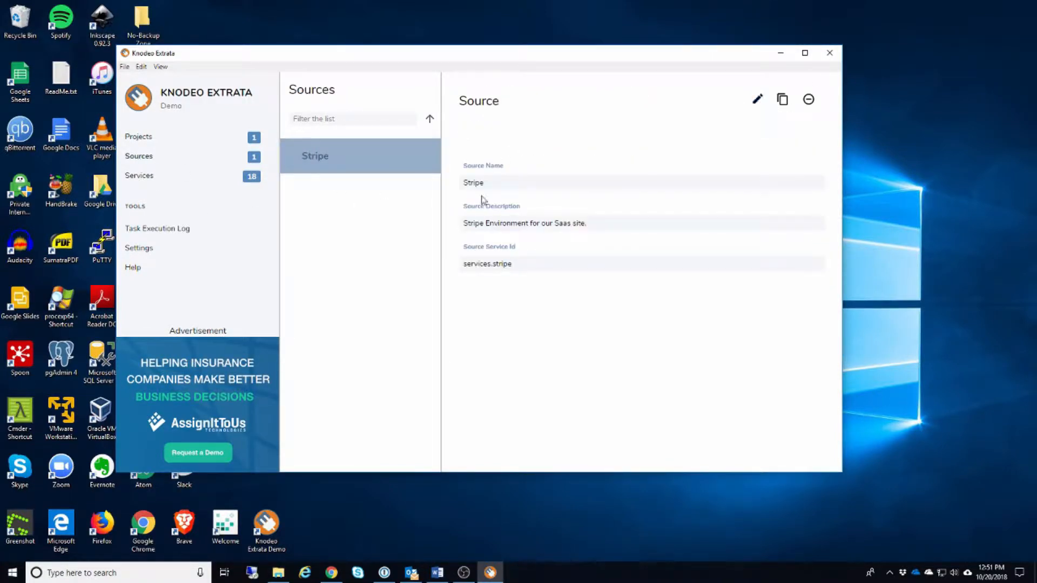
left_click(758, 99)
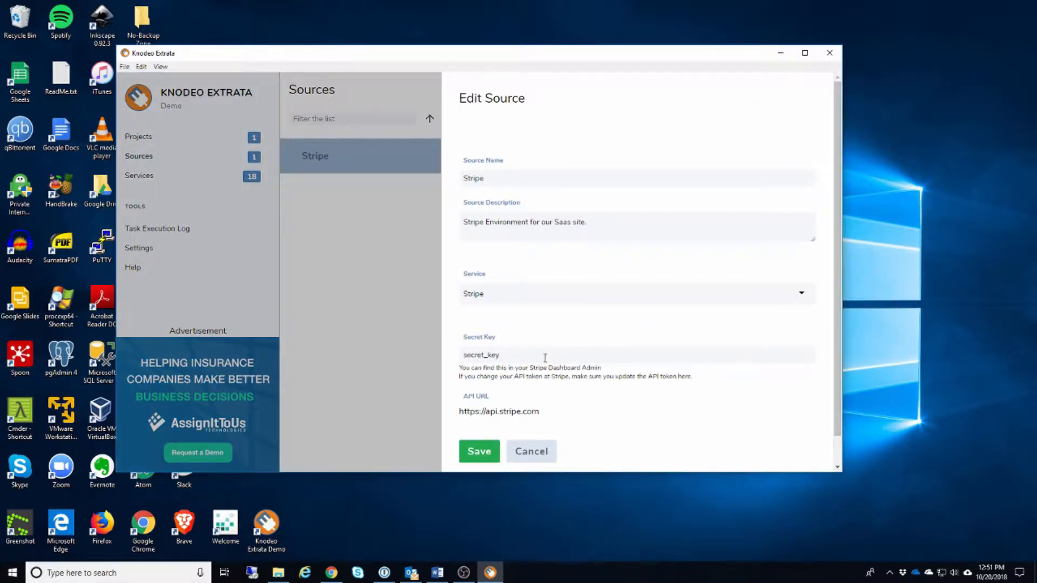
left_click_drag(534, 357, 440, 354)
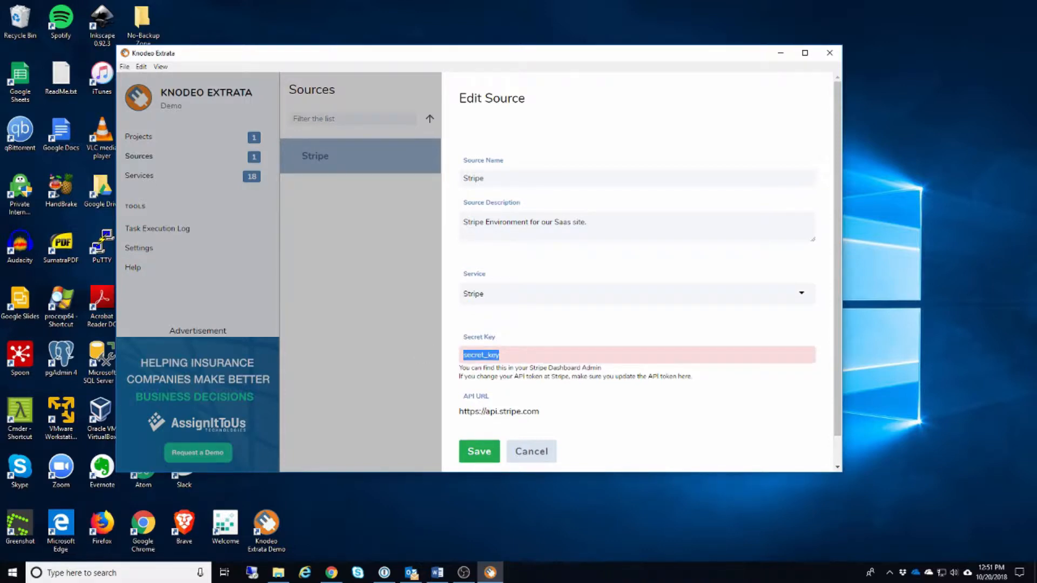
Step: Switch to the Stripe dashboard's API keys page in the browser and copy the test secret key token
key("alt+Tab")
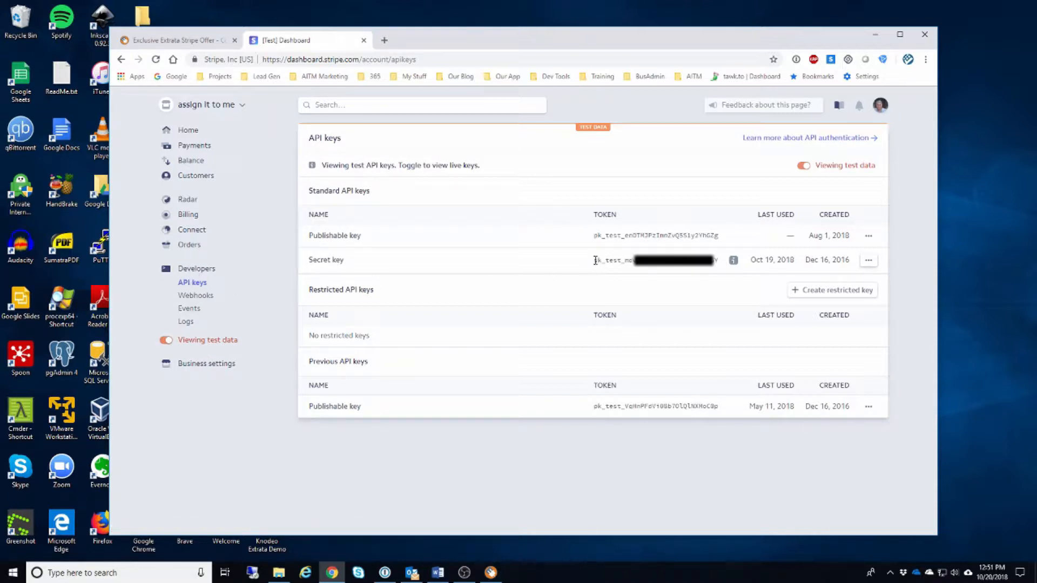
left_click_drag(595, 260, 718, 260)
right_click(684, 263)
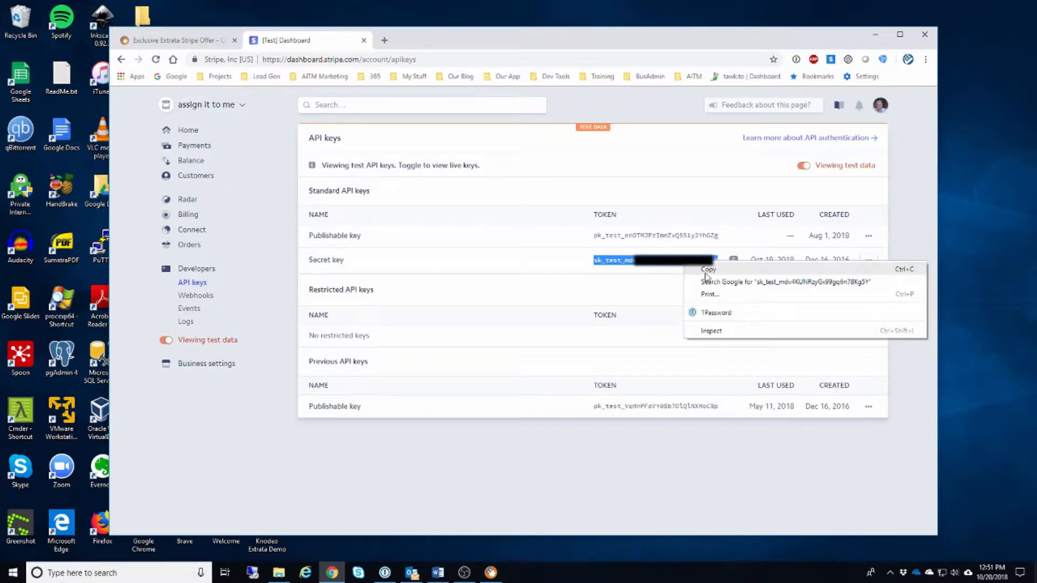
left_click(705, 270)
Step: Back in Knodeo Extrata, replace the Stripe source's Secret Key with the copied API key and save the source
key("alt+Tab")
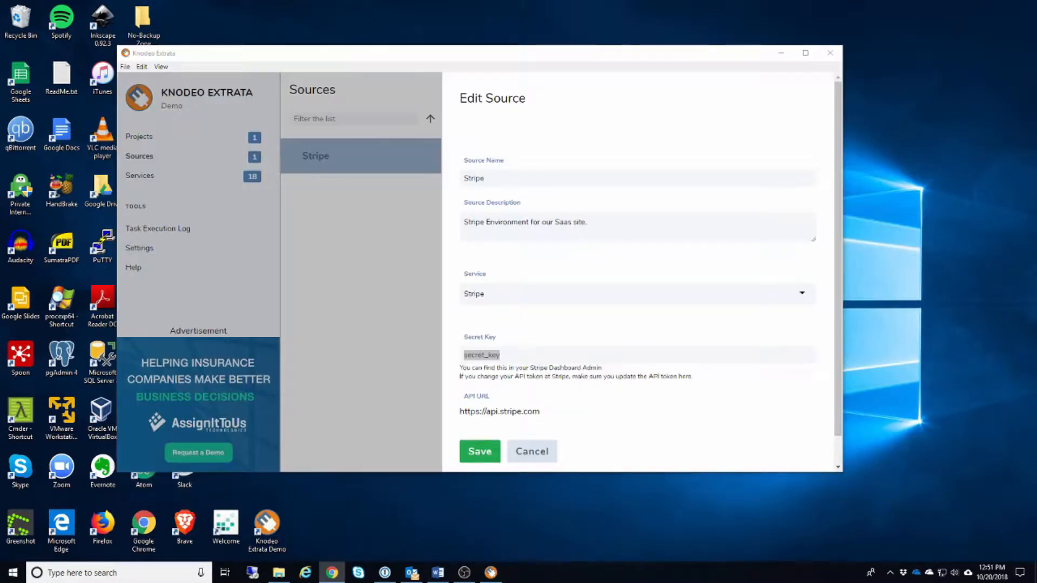
left_click_drag(516, 351, 453, 354)
key("ctrl+v")
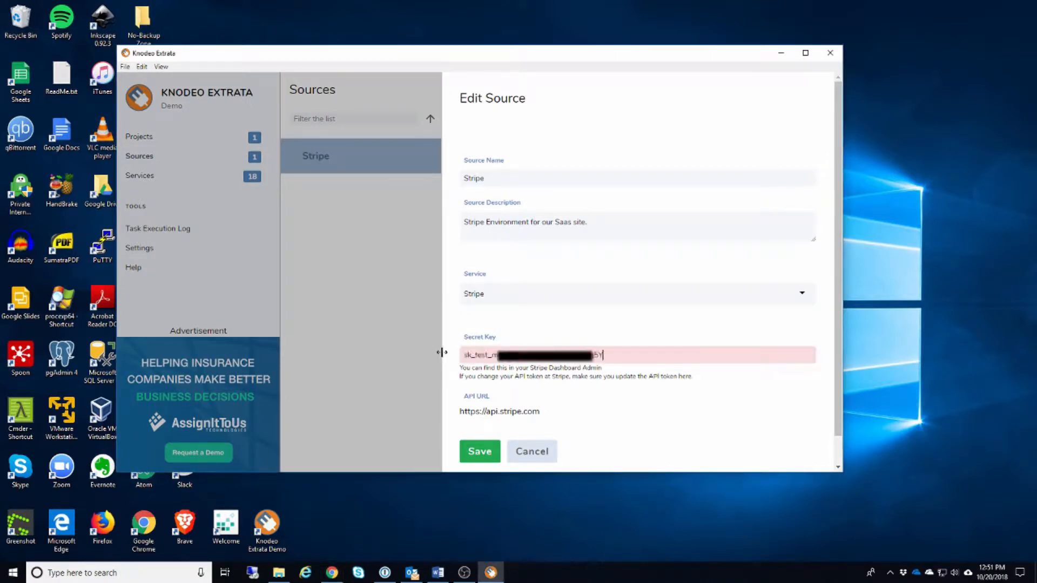
left_click(480, 452)
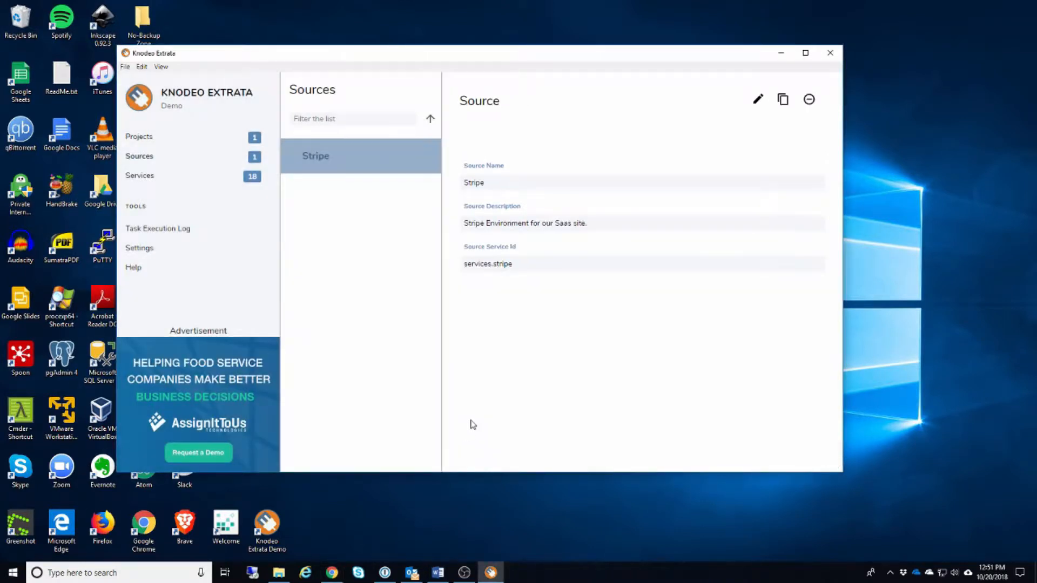
Step: Open the Balance task of the Stripe Financial Reporting project
left_click(147, 141)
left_click(347, 155)
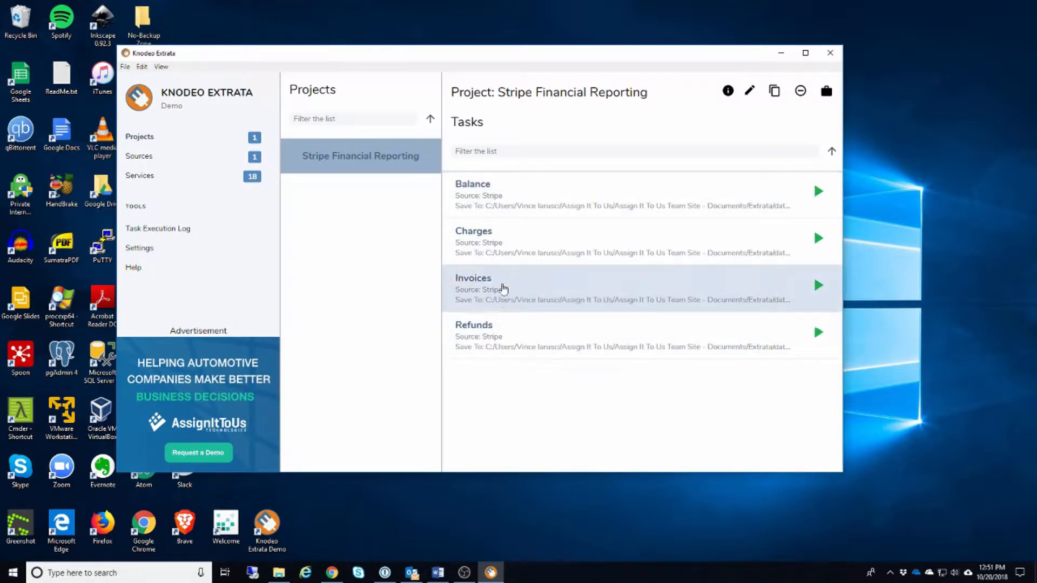
double_click(494, 199)
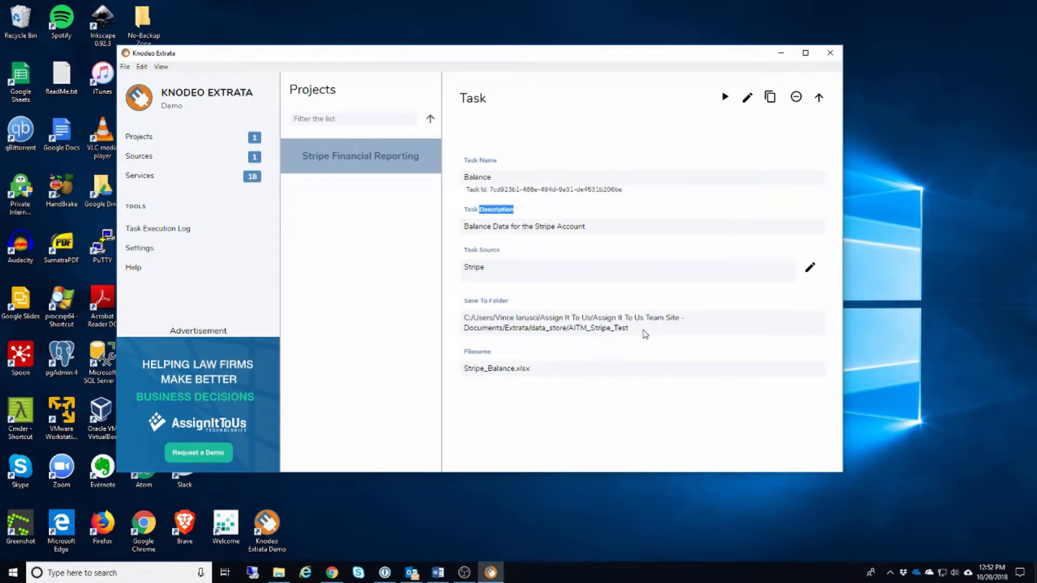
Step: Edit the Balance task and set its save folder to Extrata/data_store/AITM_Stripe_Test in Assign It To Us Team Site - Documents
left_click(748, 98)
scroll(627, 221, "down", 3)
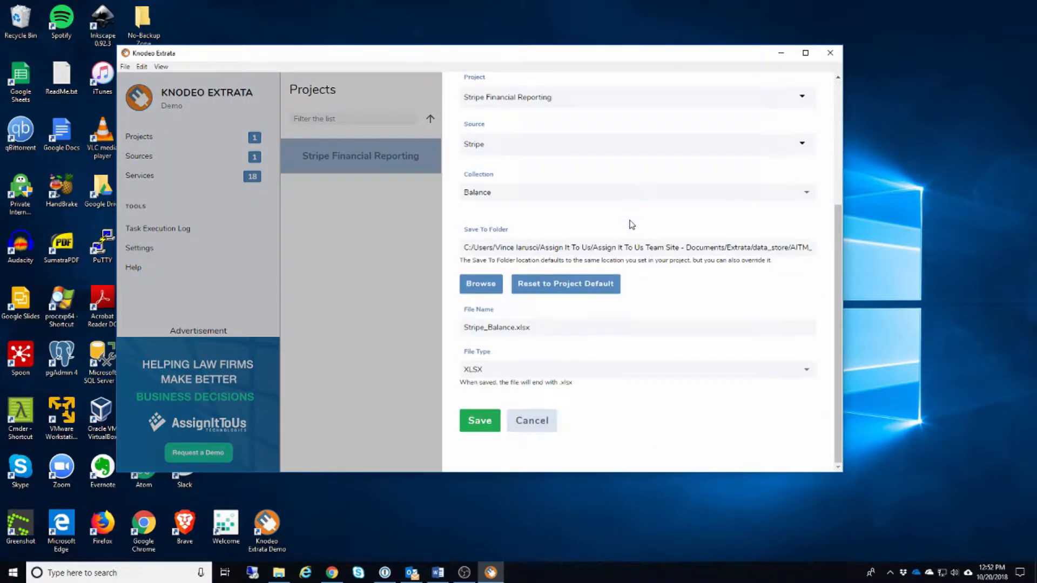
left_click(488, 286)
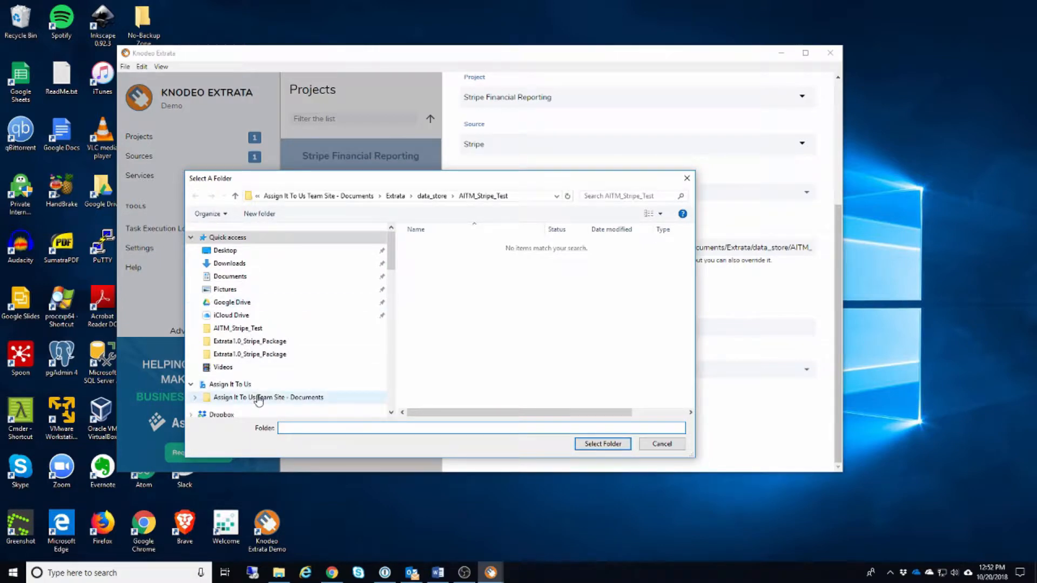
left_click(258, 399)
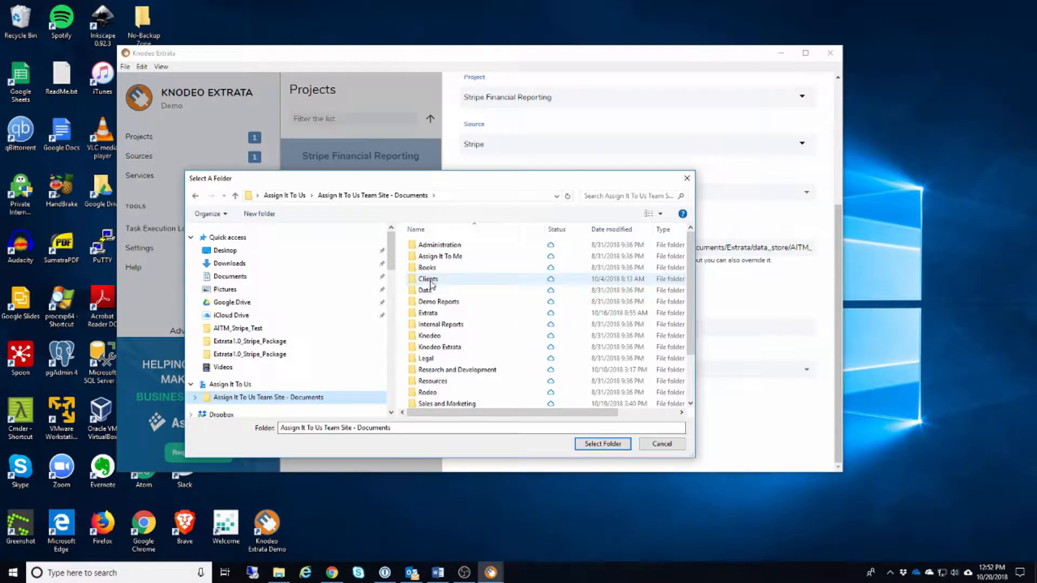
double_click(432, 314)
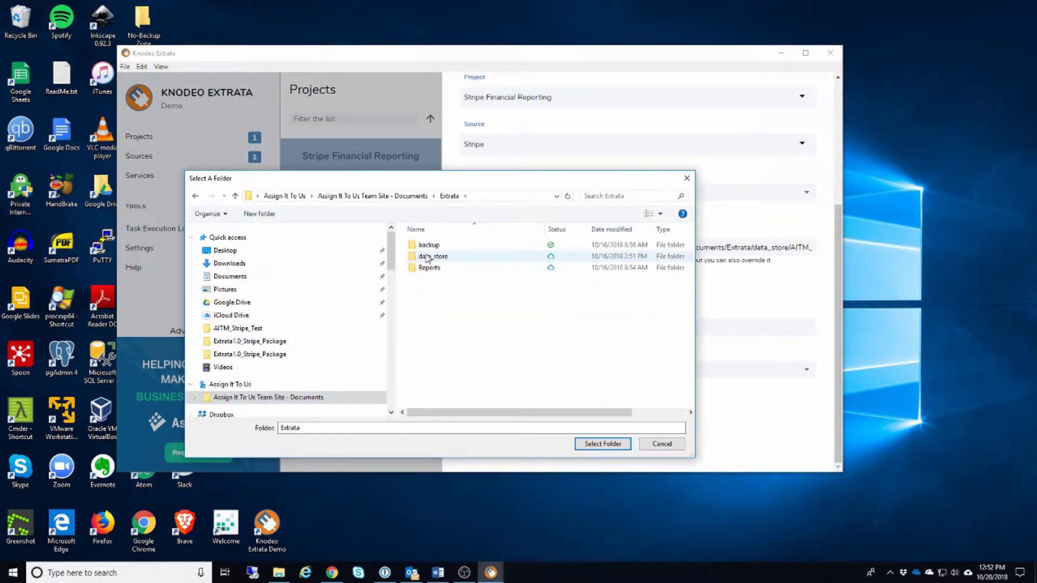
double_click(427, 257)
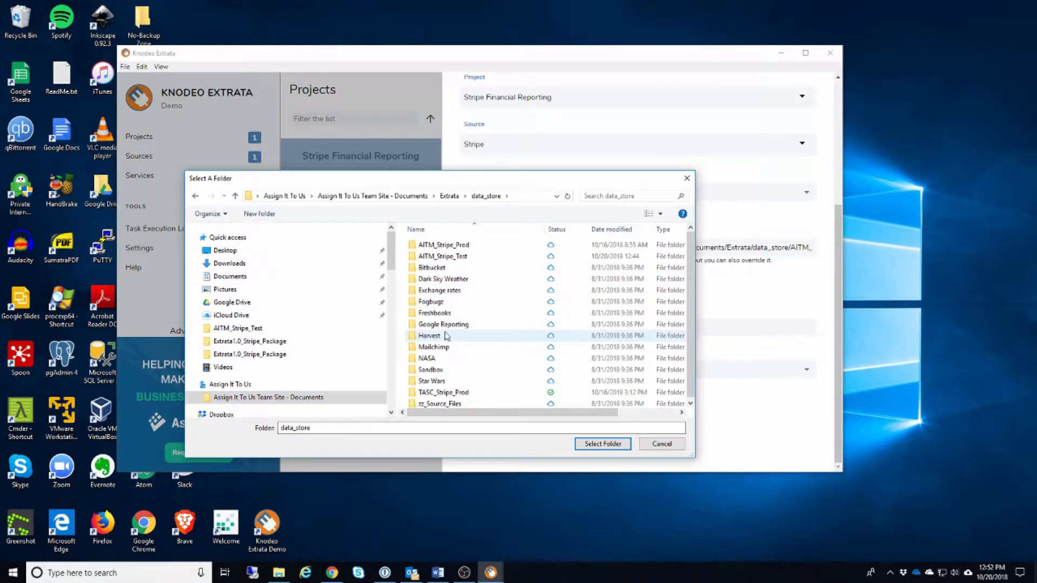
double_click(438, 258)
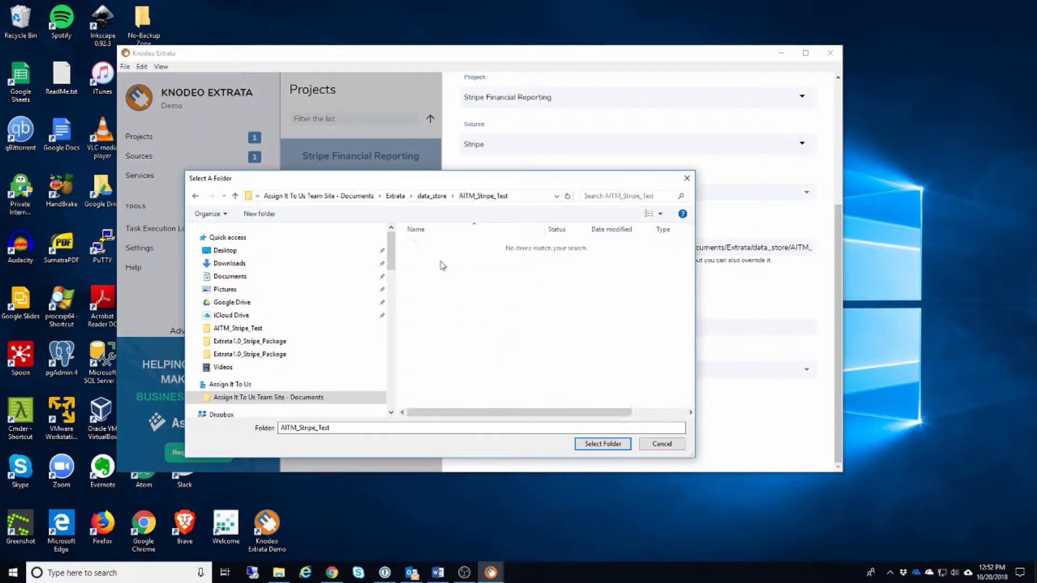
left_click(600, 445)
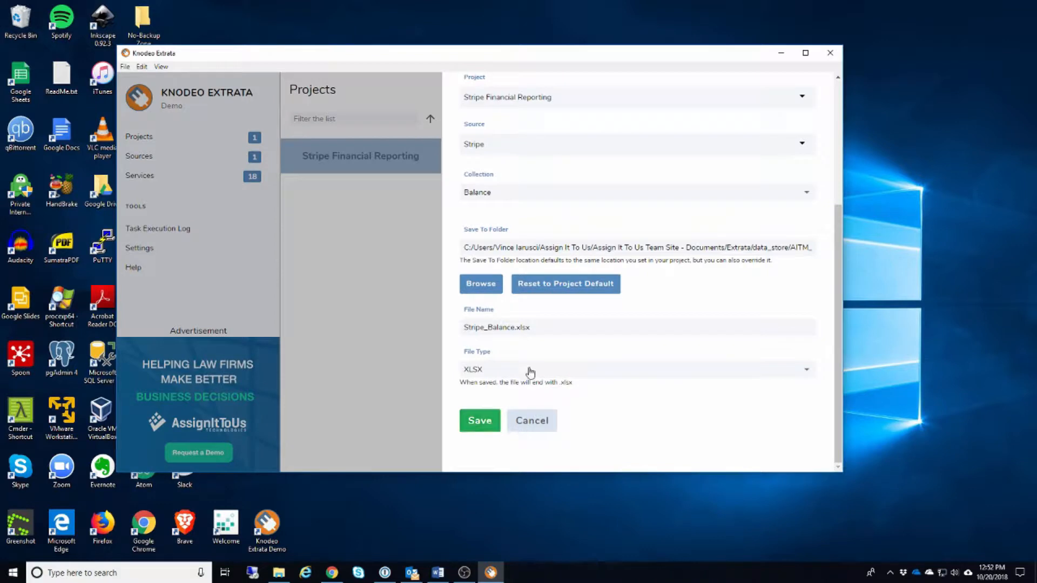
Step: Choose Balance as the task's collection and XLSX as its file type, and save the task
scroll(671, 361, "up", 4)
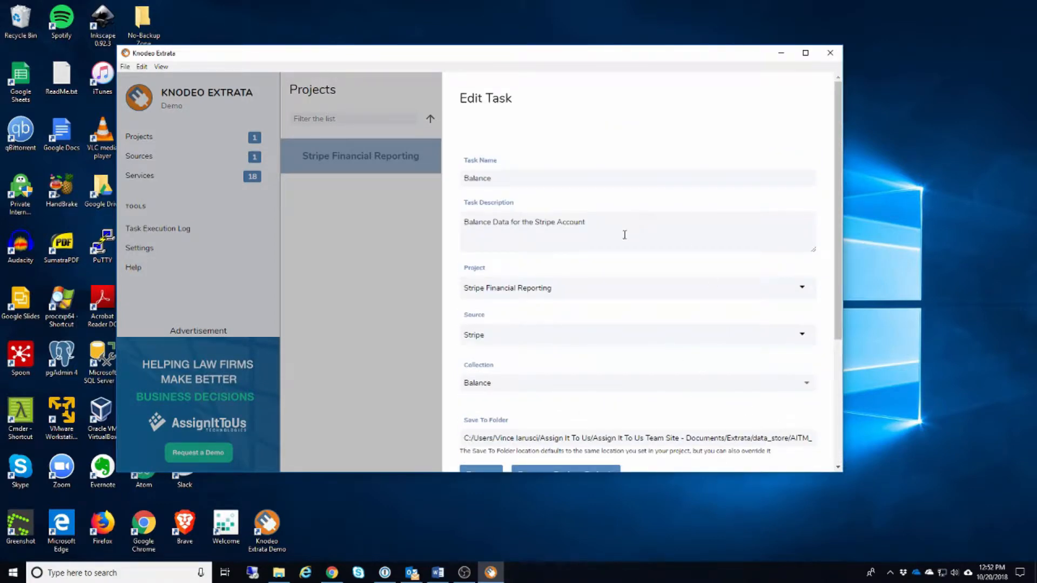
scroll(629, 315, "down", 1)
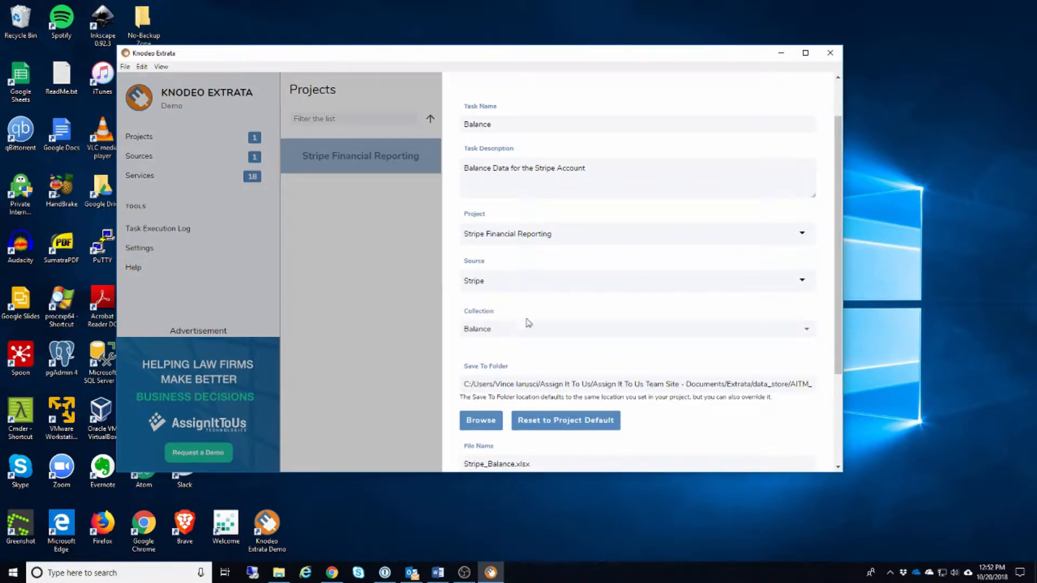
scroll(543, 321, "down", 1)
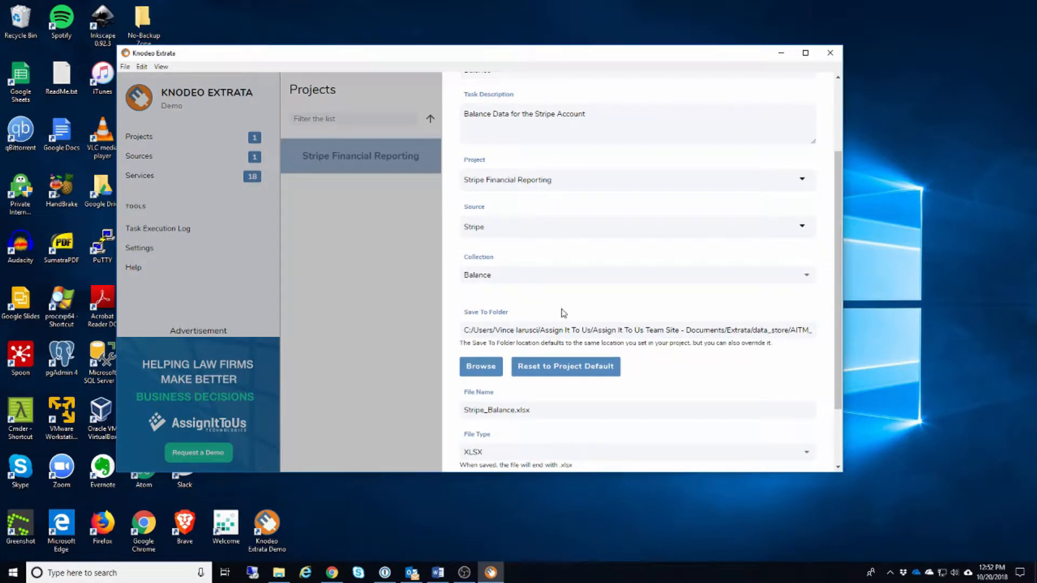
left_click(806, 278)
mouse_move(818, 288)
left_mouse_down()
mouse_move(819, 329)
mouse_move(821, 281)
left_mouse_up()
left_click(475, 279)
scroll(680, 339, "down", 3)
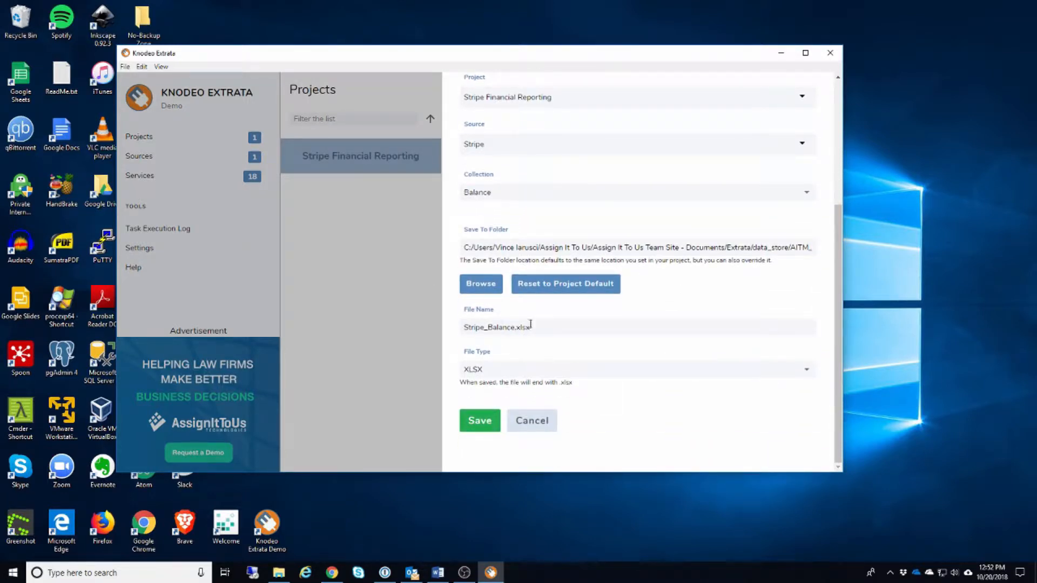
left_click(808, 373)
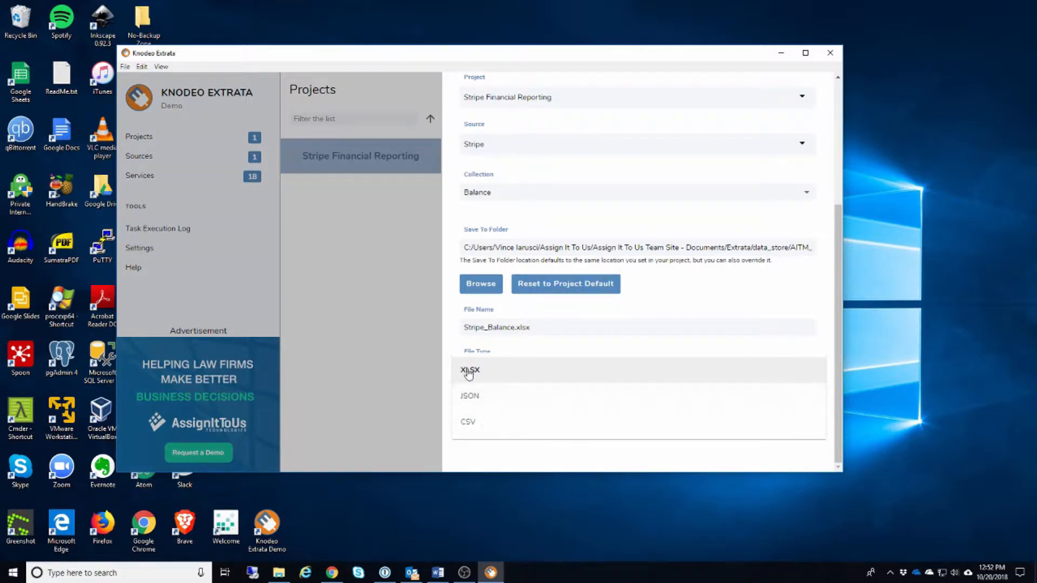
left_click(494, 377)
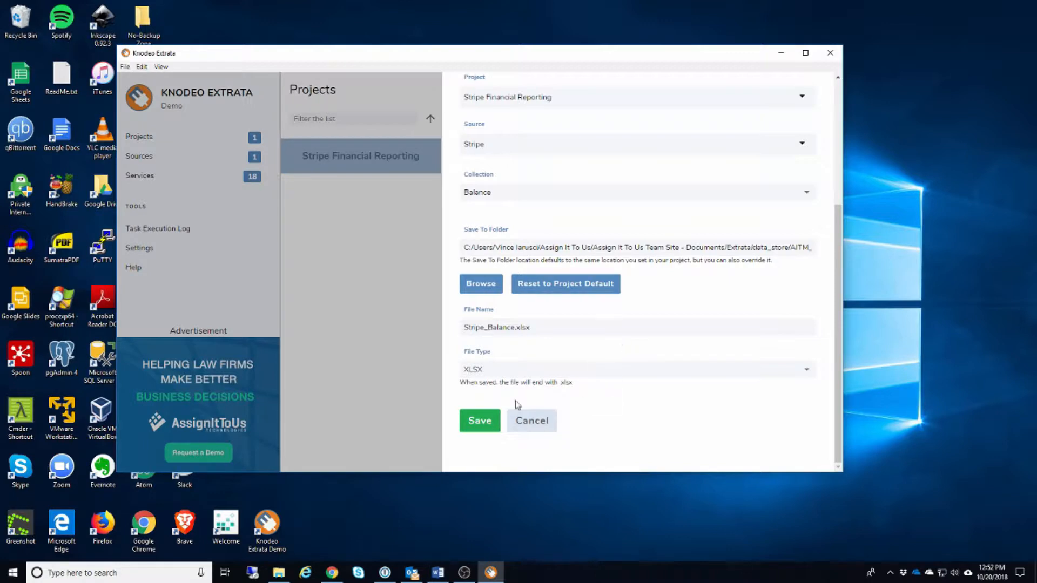
left_click(480, 421)
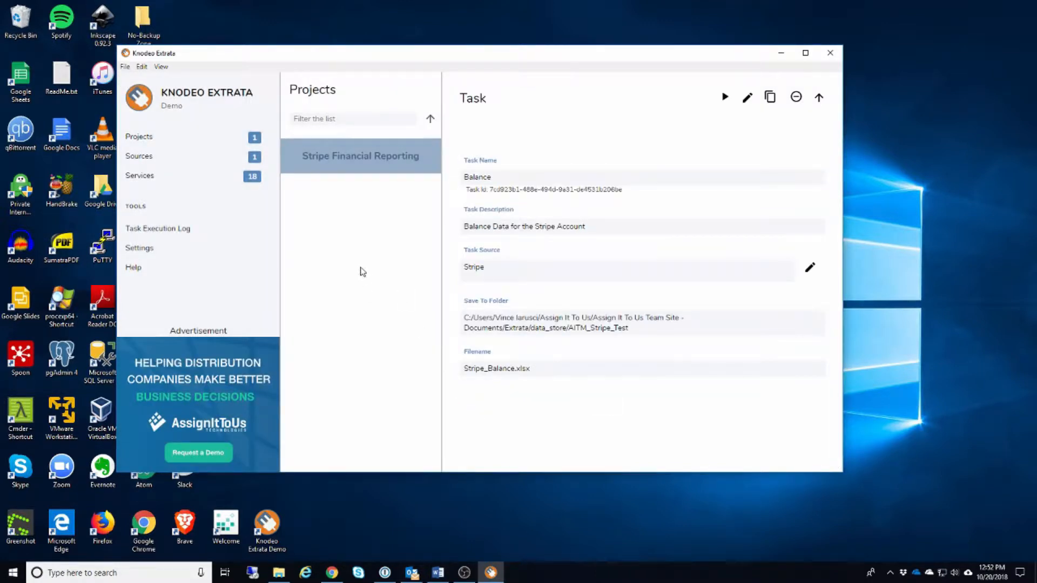
Step: Run the Balance task from the Stripe Financial Reporting project's task list and close its run log on completion
left_click(350, 158)
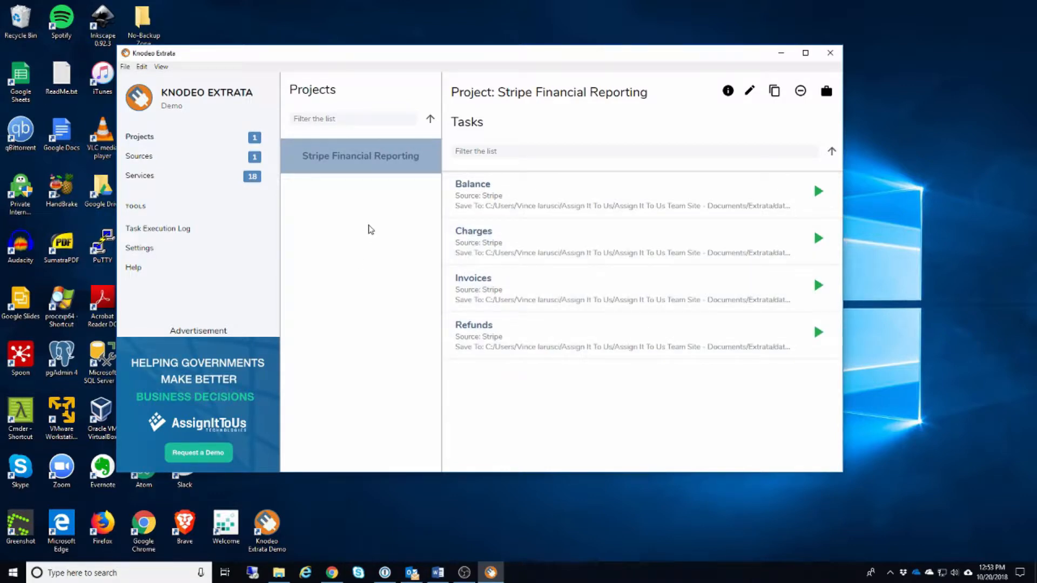
left_click(818, 193)
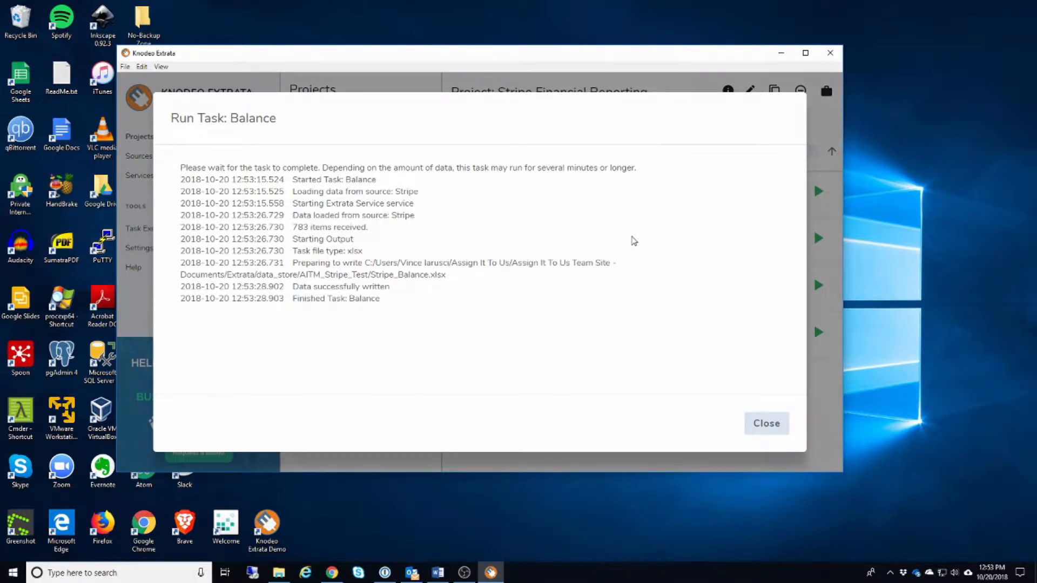
left_click_drag(297, 228, 308, 229)
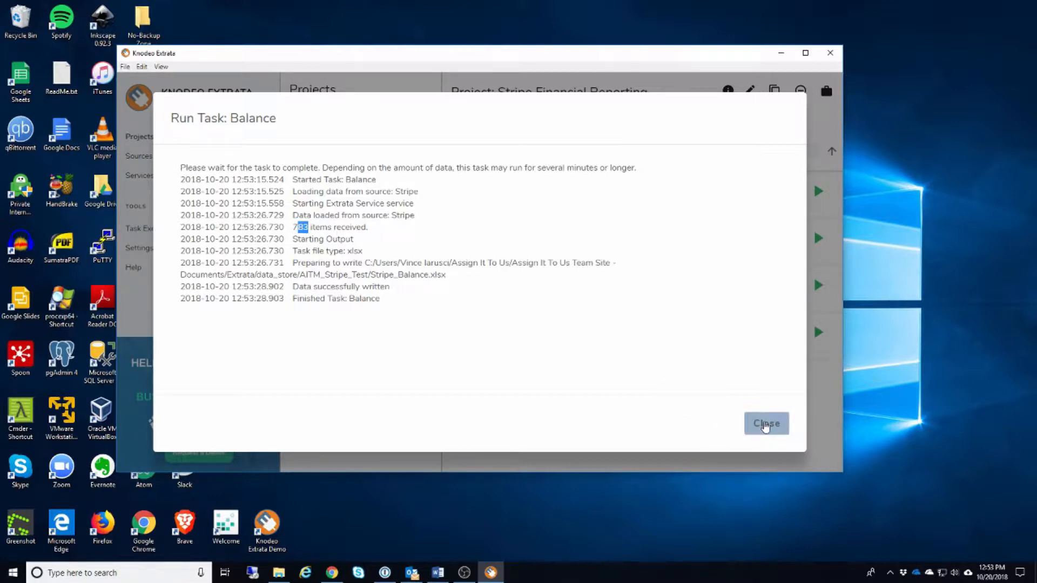
left_click(766, 426)
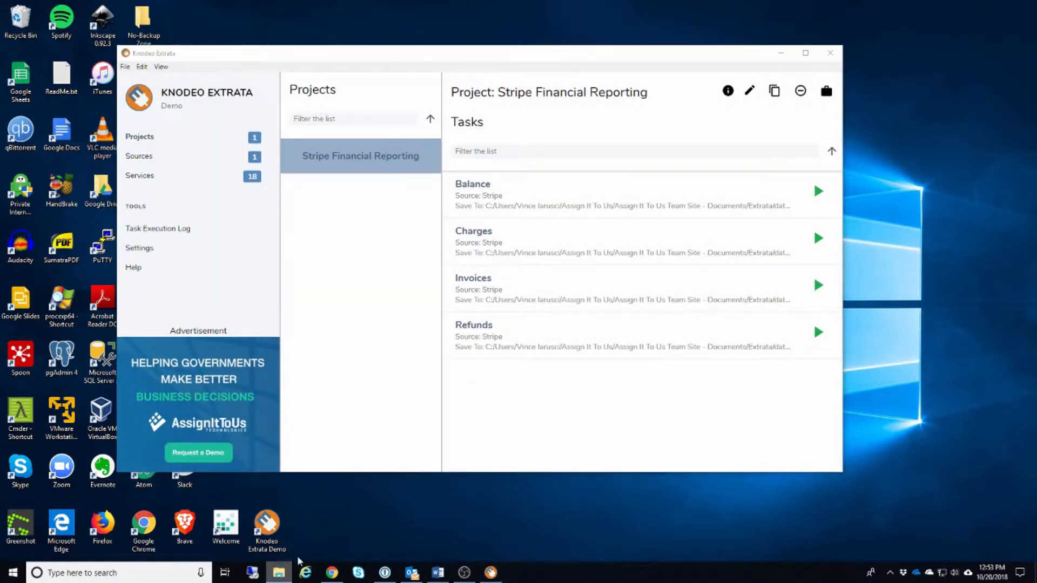
Step: Switch to File Explorer, open Extrata/data_store/AITM_Stripe_Test in the team site documents, and move the window clear of the task list
right_click(279, 572)
left_click(280, 574)
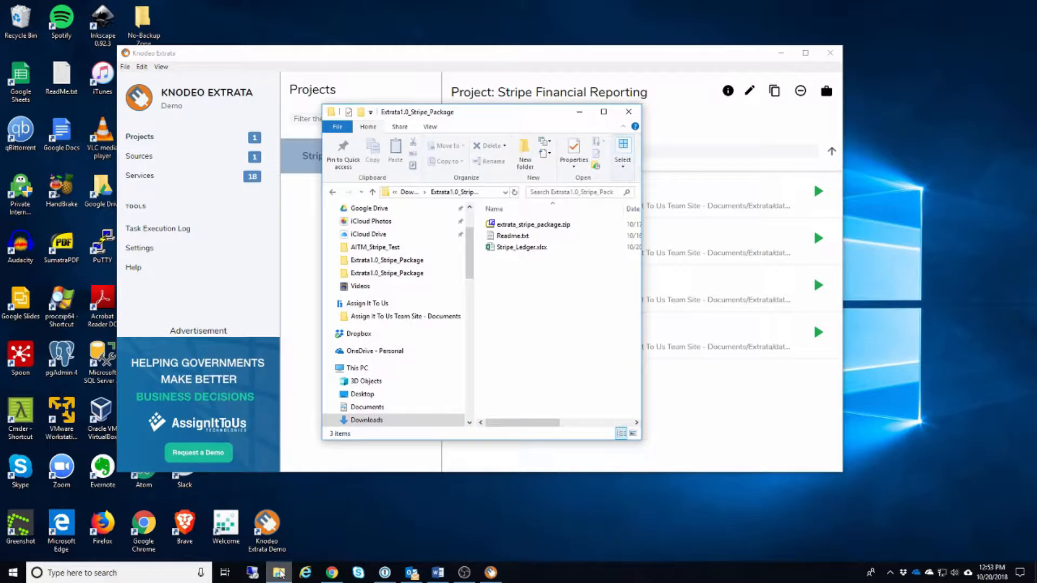
left_click(425, 320)
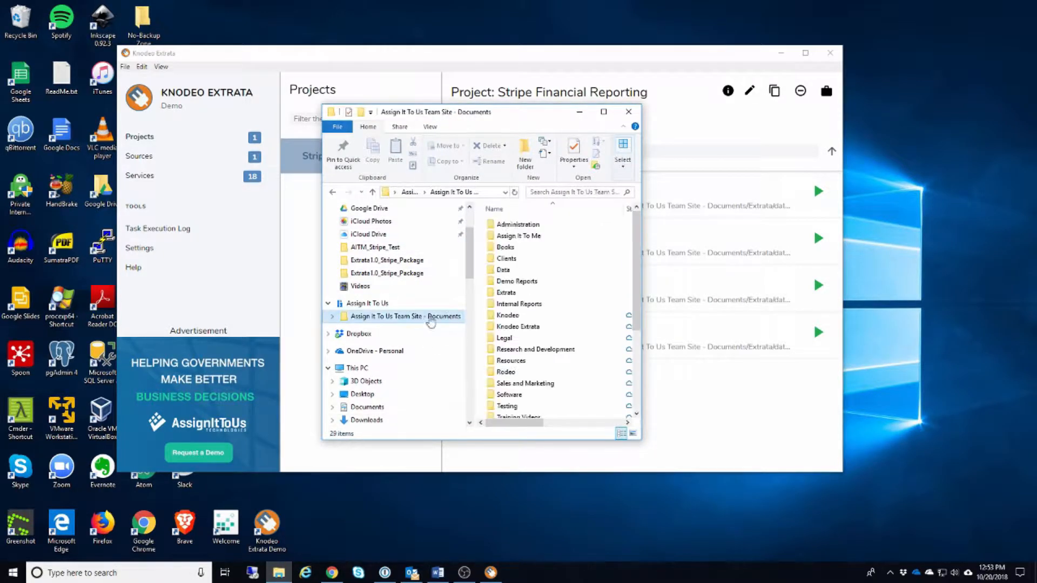
double_click(506, 292)
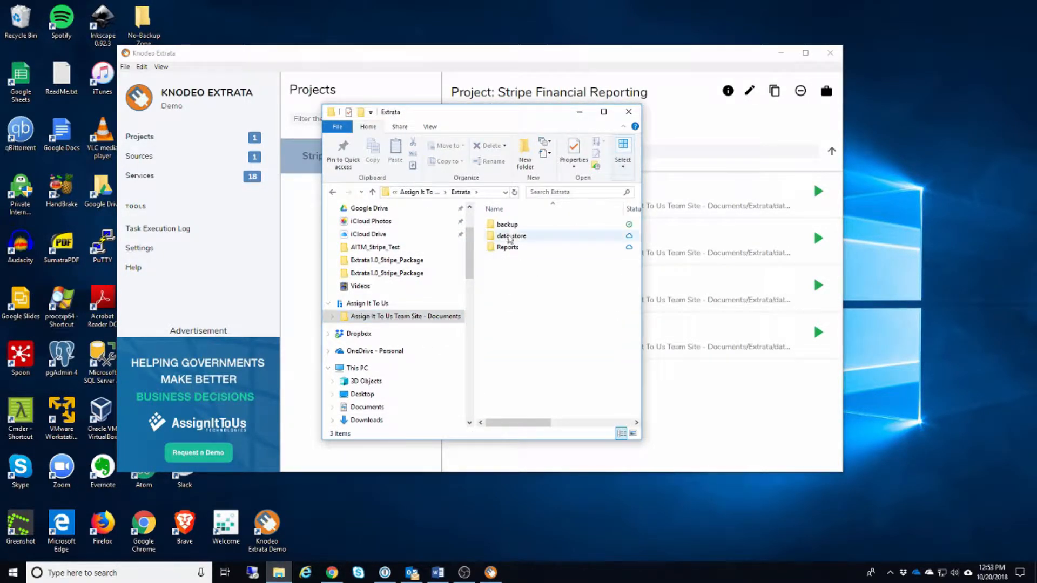
double_click(510, 237)
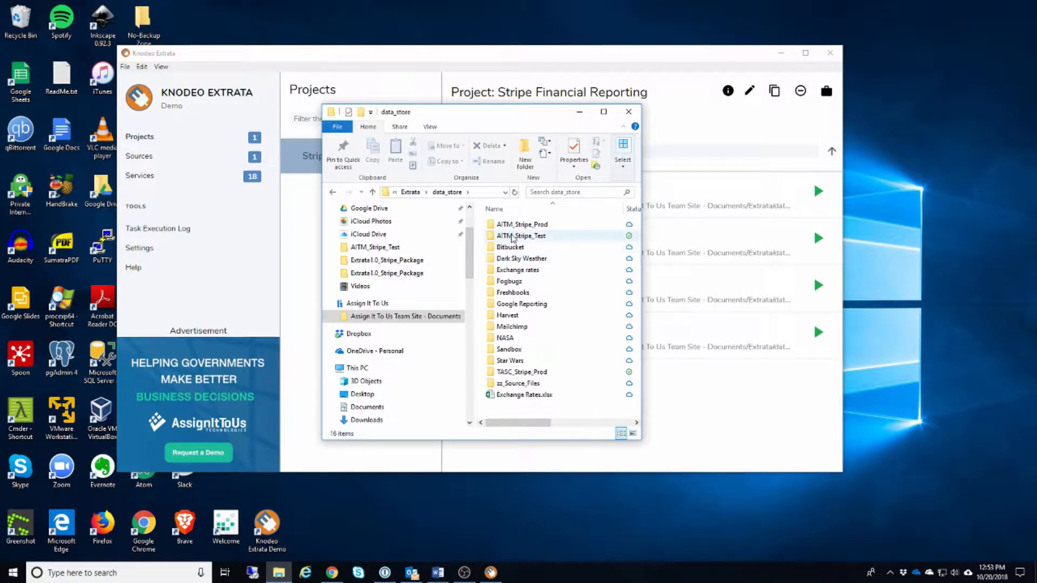
double_click(512, 236)
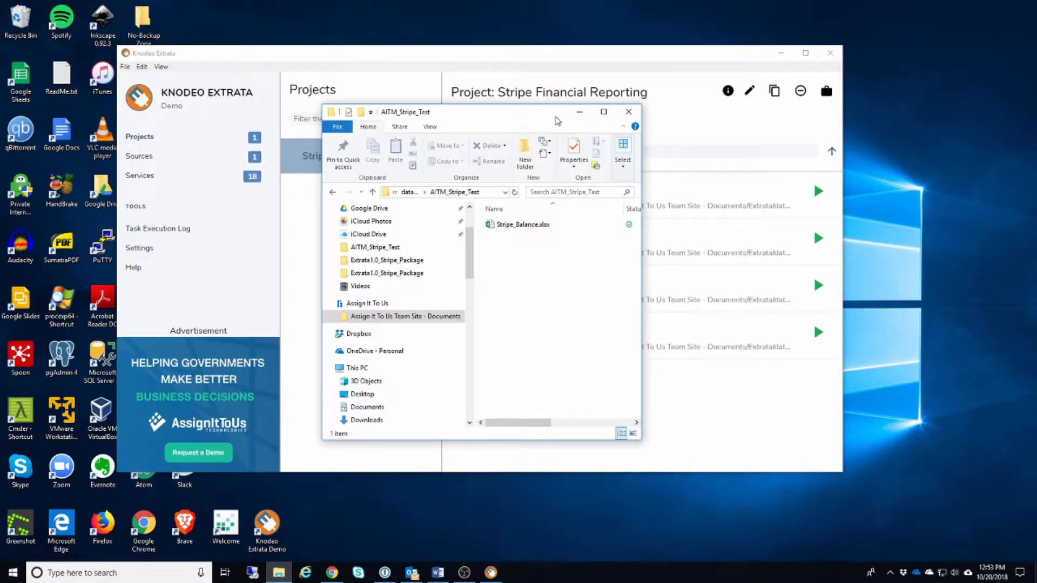
left_click_drag(556, 117, 934, 132)
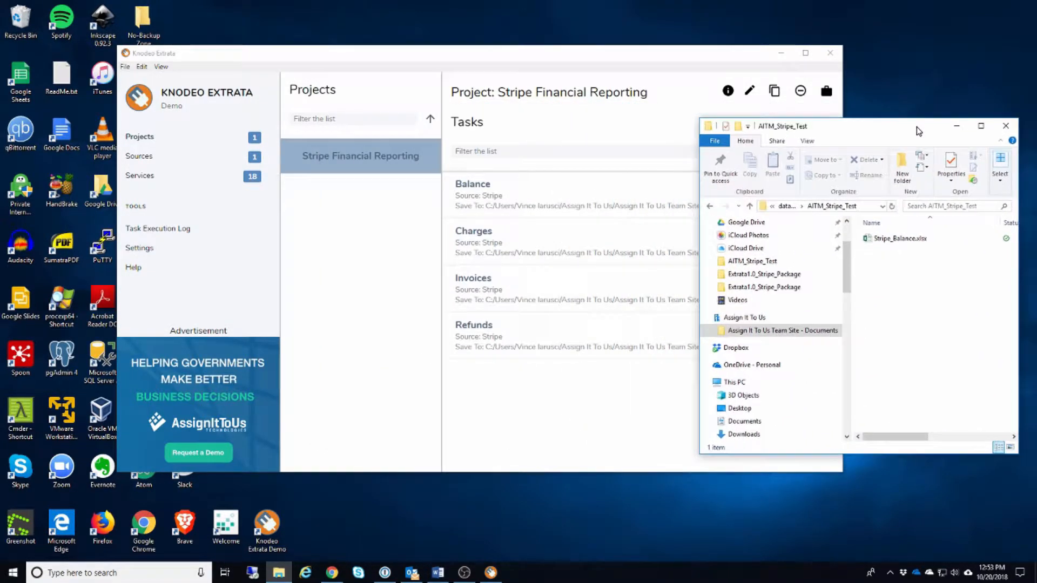
Step: Back in Knodeo Extrata, run the Charges task and close its run log on completion
left_click(578, 64)
left_click(816, 237)
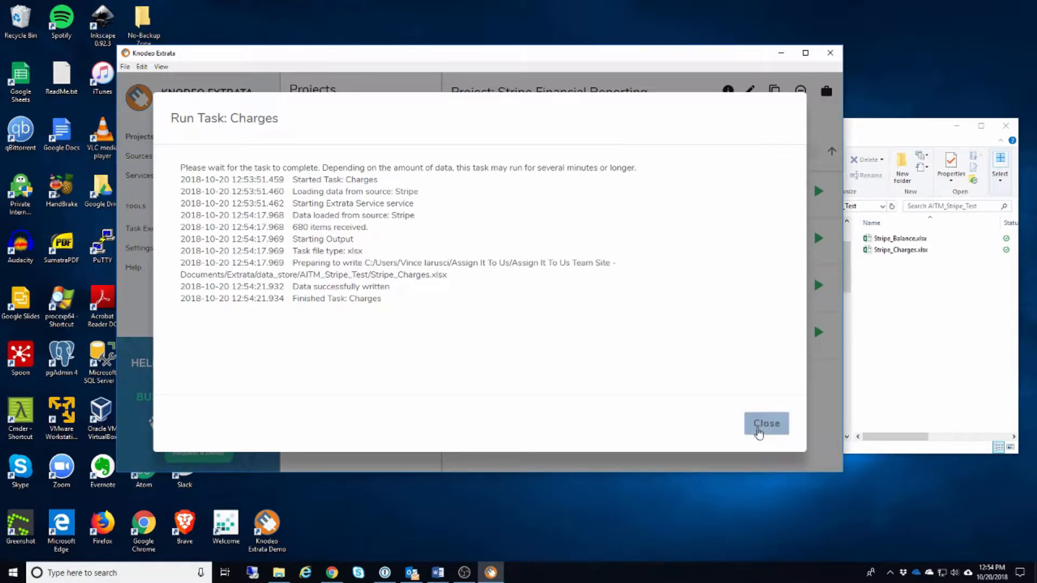
left_click(762, 428)
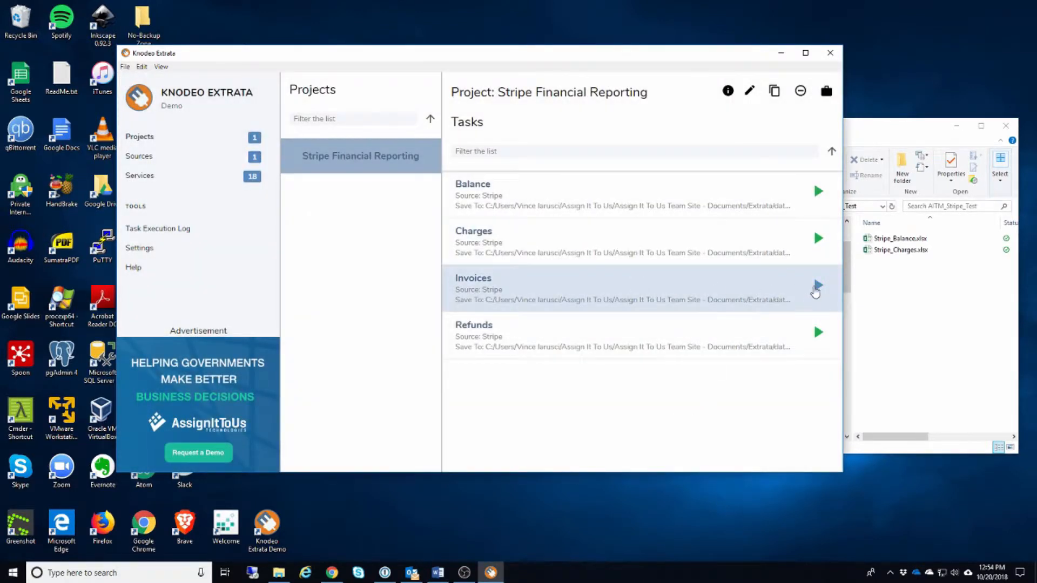
Step: Run the Invoices task and the Refunds task in turn, closing each run log on completion
left_click(817, 285)
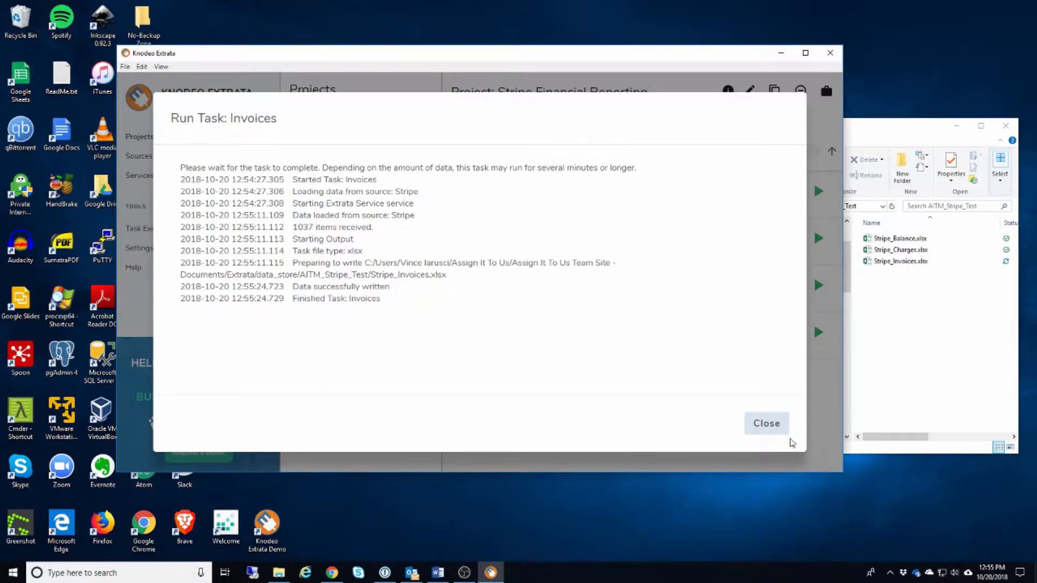
left_click(777, 426)
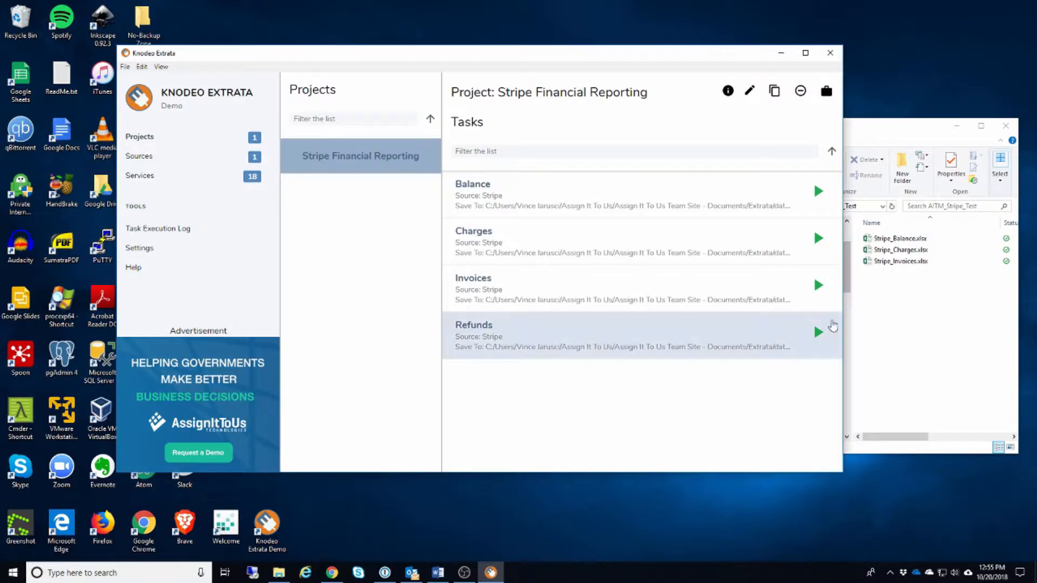
left_click(818, 335)
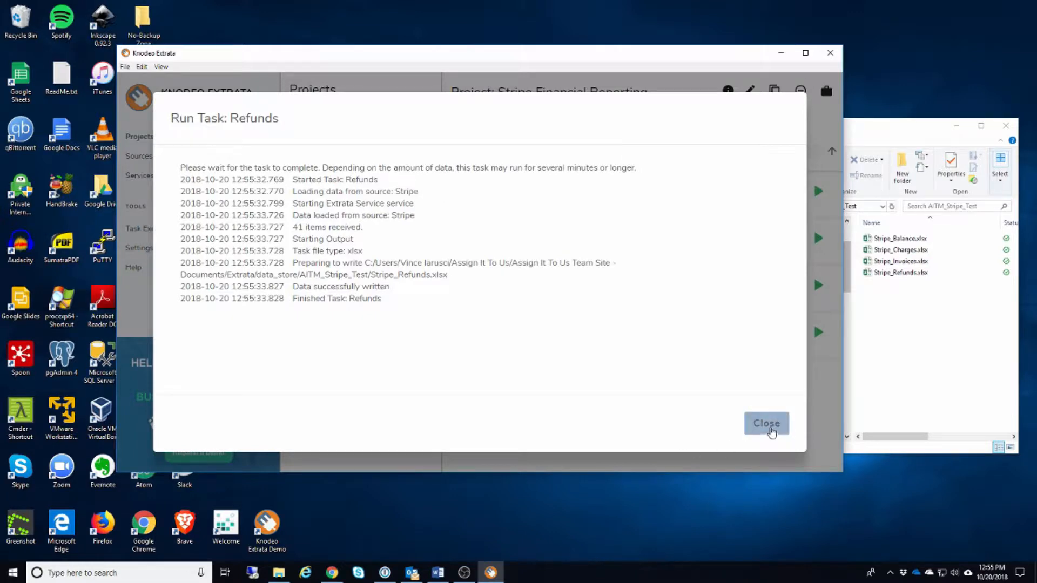
left_click(767, 424)
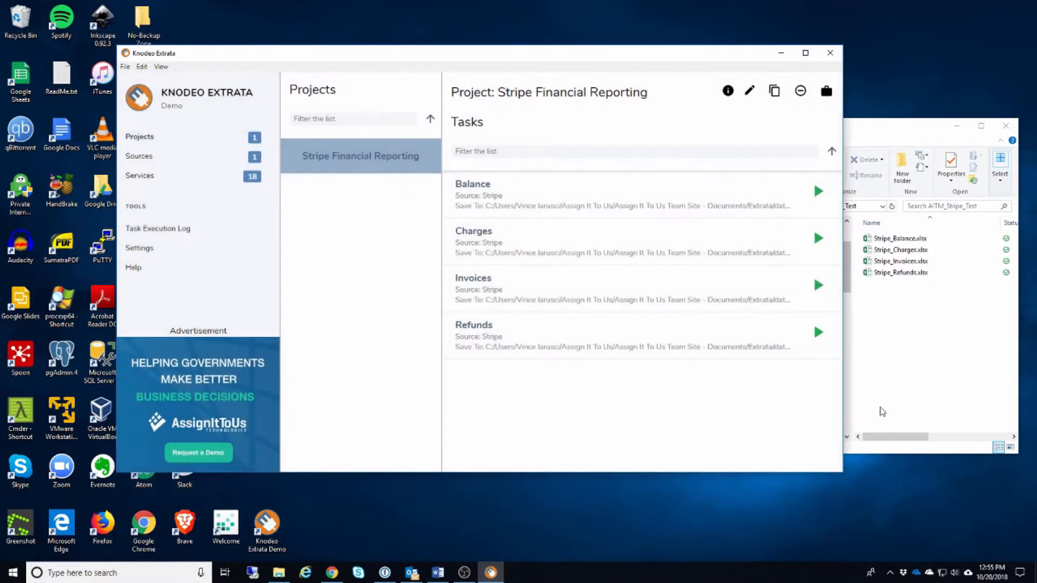
Step: Minimize Knodeo Extrata and open the Extrata1.0_Stripe_Package folder from Downloads in File Explorer
left_click_drag(882, 134, 723, 198)
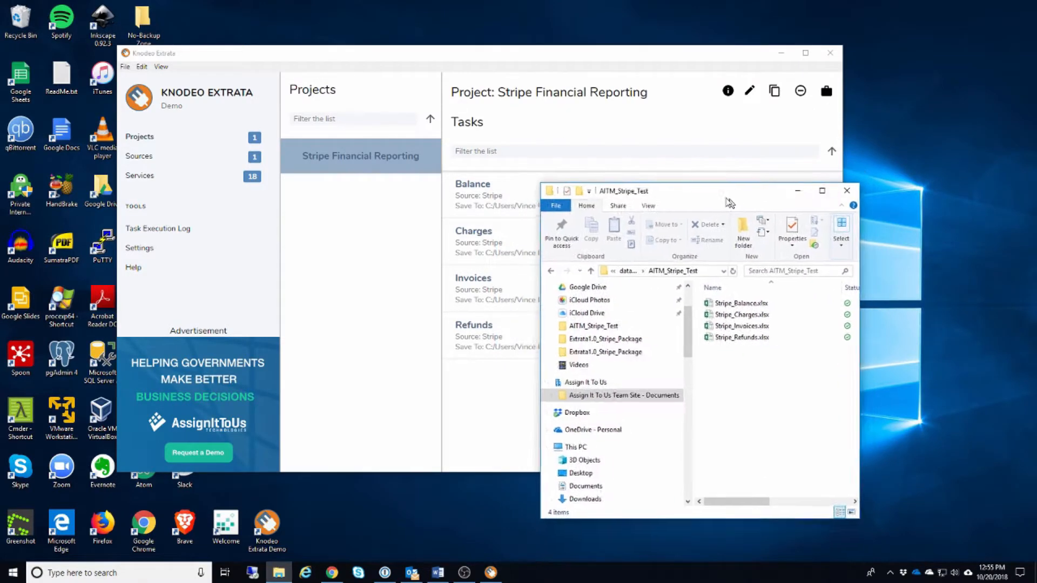
left_click(401, 310)
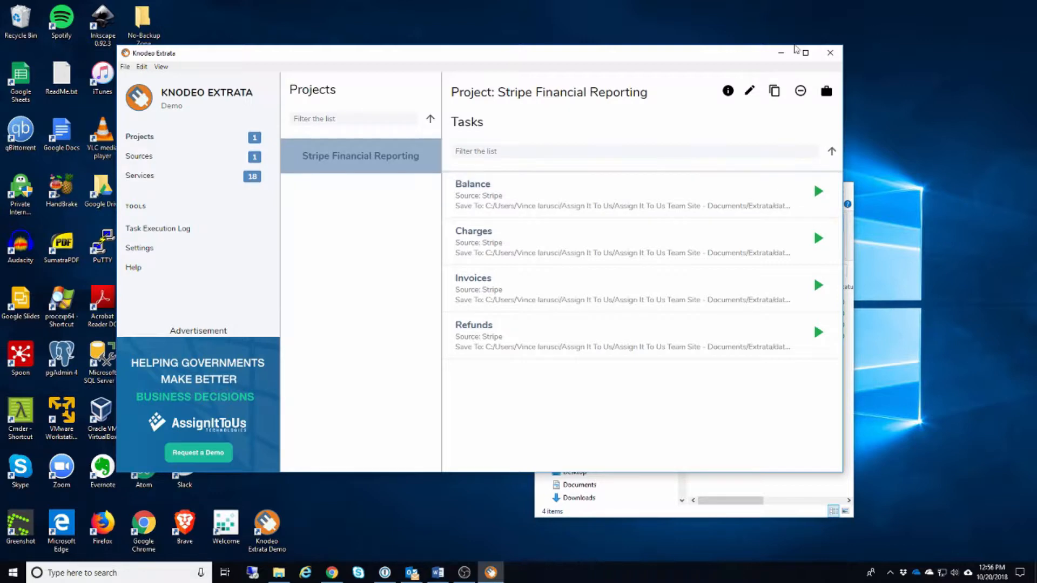
left_click(781, 52)
left_click_drag(690, 189, 489, 81)
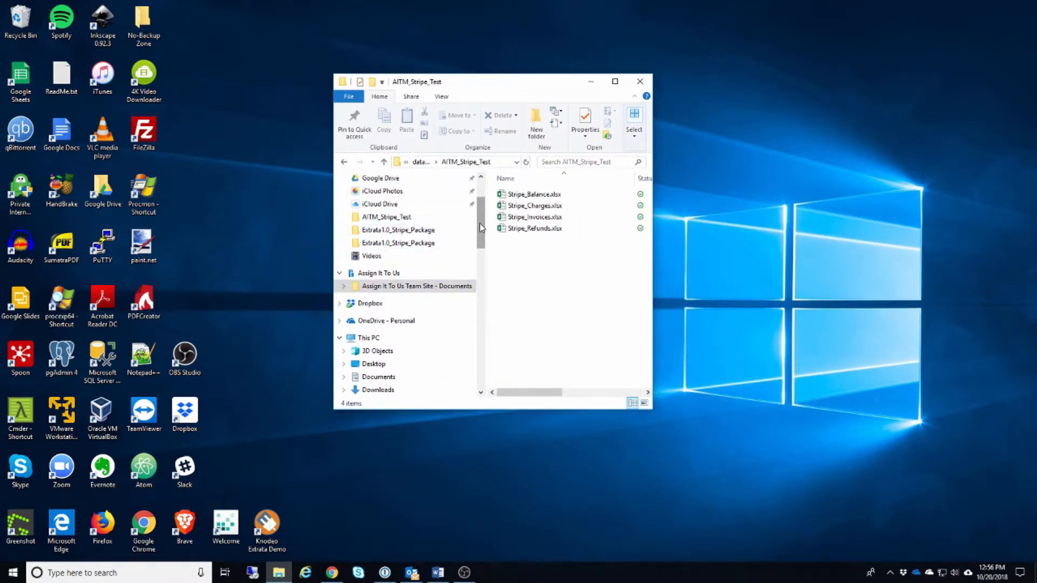
scroll(382, 221, "up", 2)
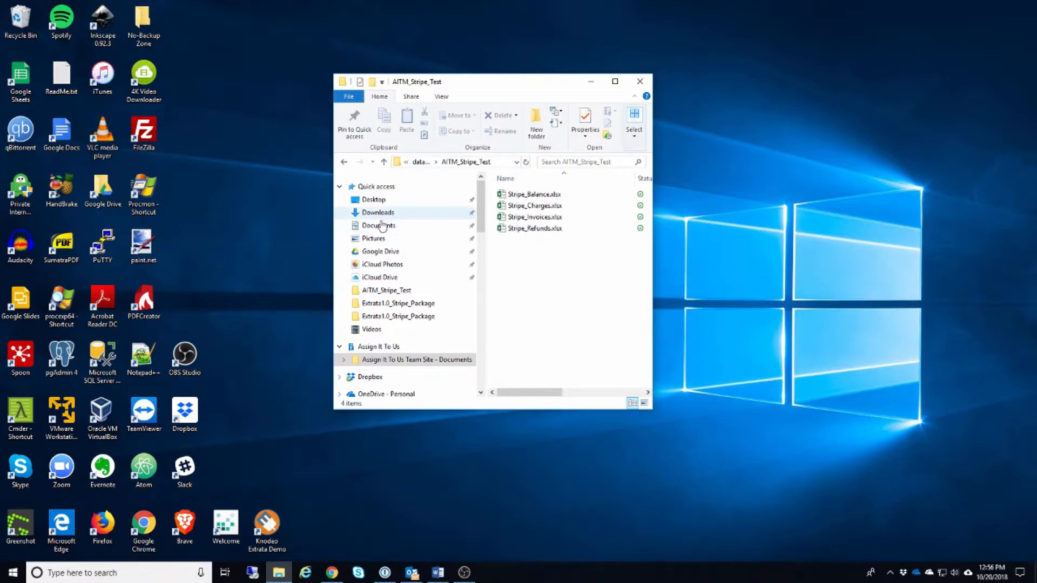
left_click(378, 213)
double_click(534, 196)
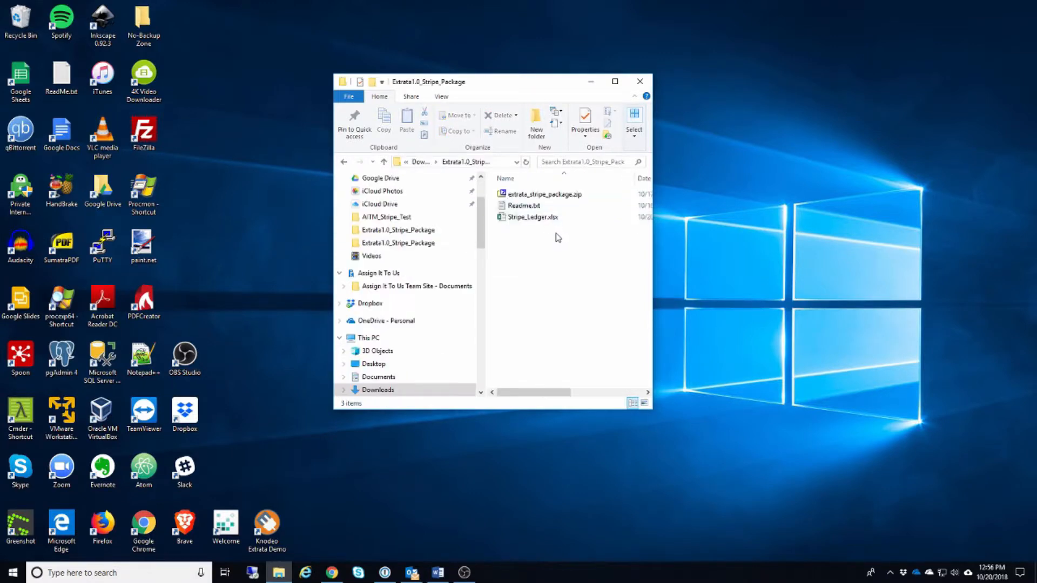
Step: Open Stripe_Ledger.xlsx from the package folder and dismiss its security warning without enabling the content
left_click(527, 218)
double_click(527, 219)
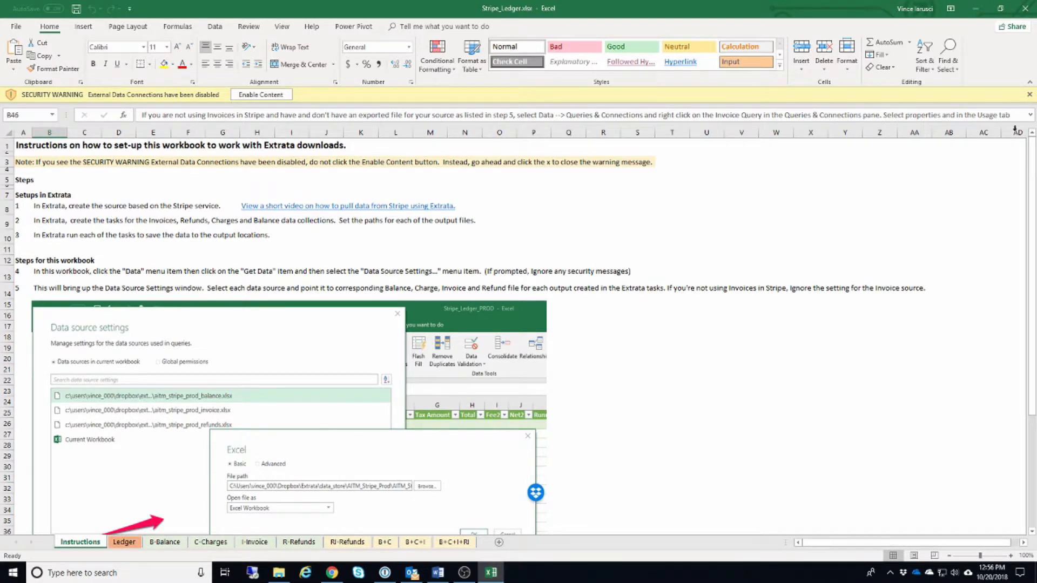
left_click(1029, 95)
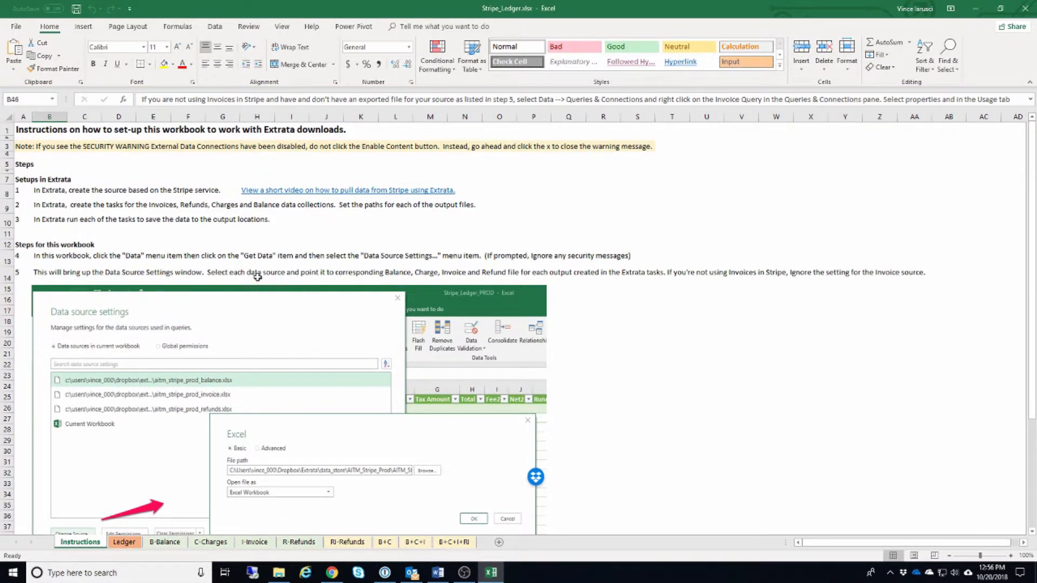
Step: Read through the setup steps on the Instructions sheet and show the workbook's queries and connections
scroll(267, 273, "down", 6)
scroll(263, 281, "up", 5)
scroll(265, 279, "up", 1)
left_click(214, 26)
left_click(236, 46)
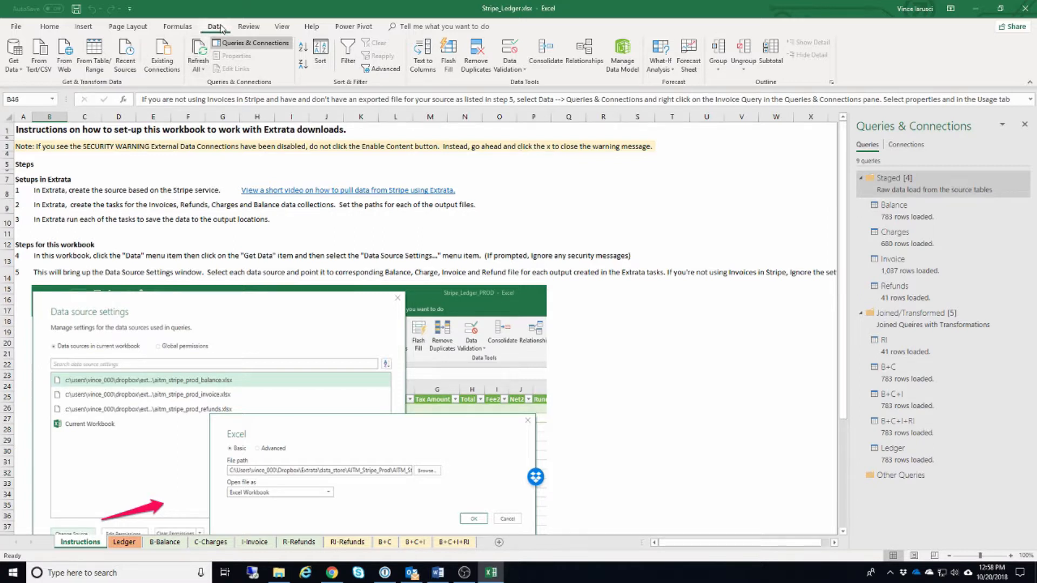
Step: Check the workbook's Stripe data source settings, accepting the security notice, and refresh all queries with the Ledger sheet open
left_click(18, 63)
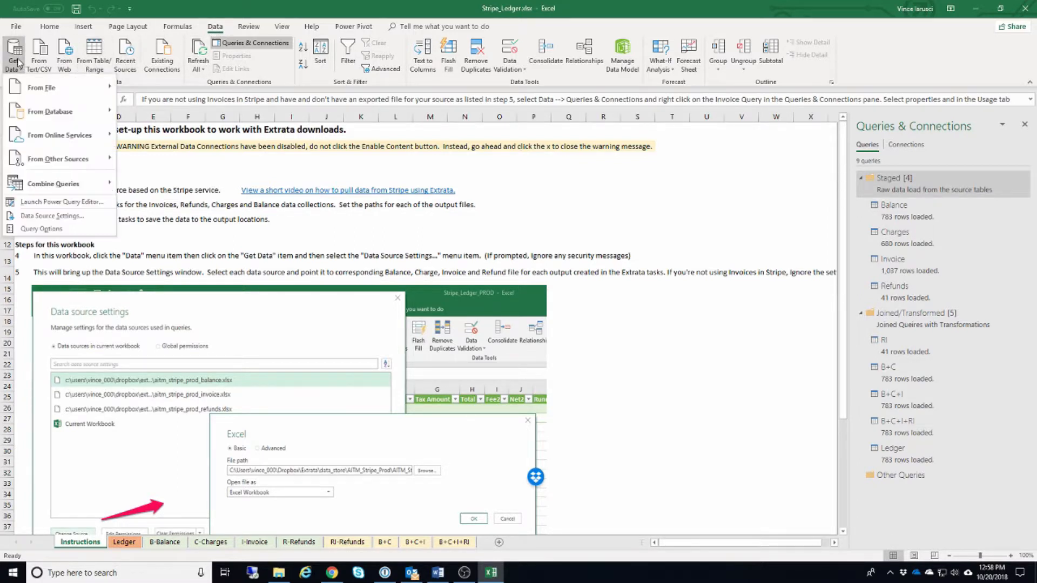
left_click(35, 217)
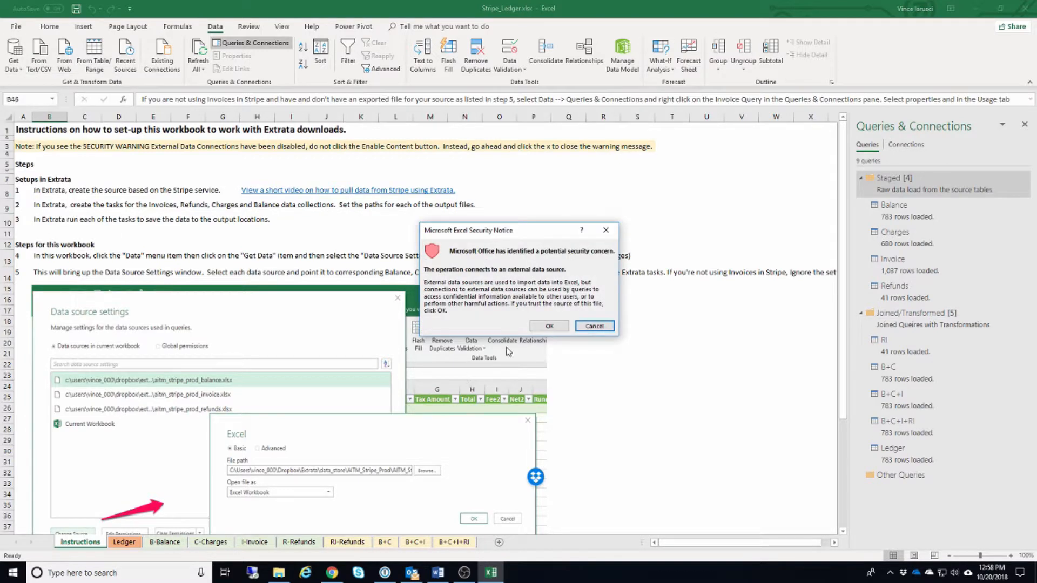
left_click(548, 326)
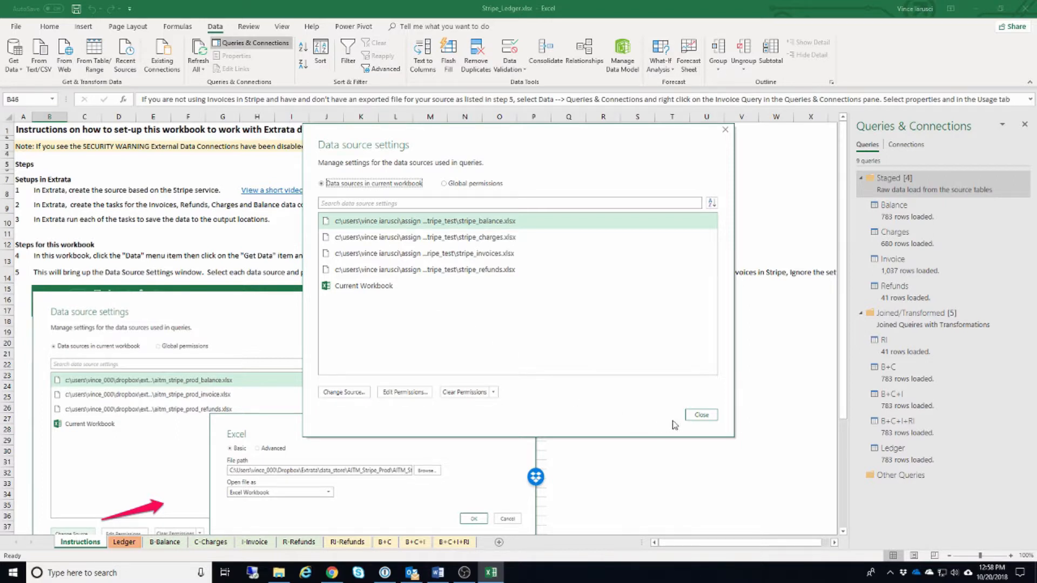
key("Escape")
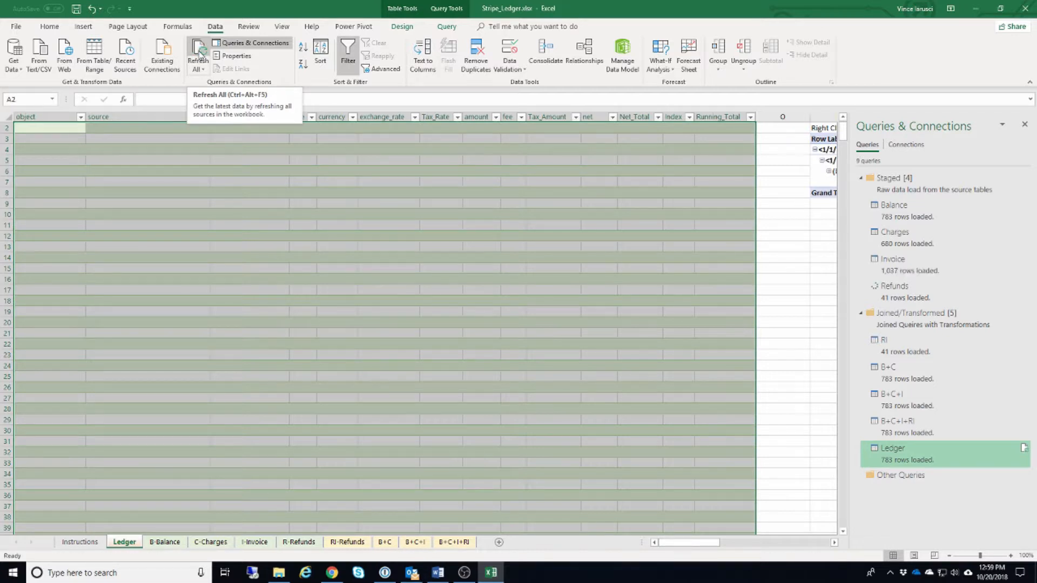
left_click(199, 53)
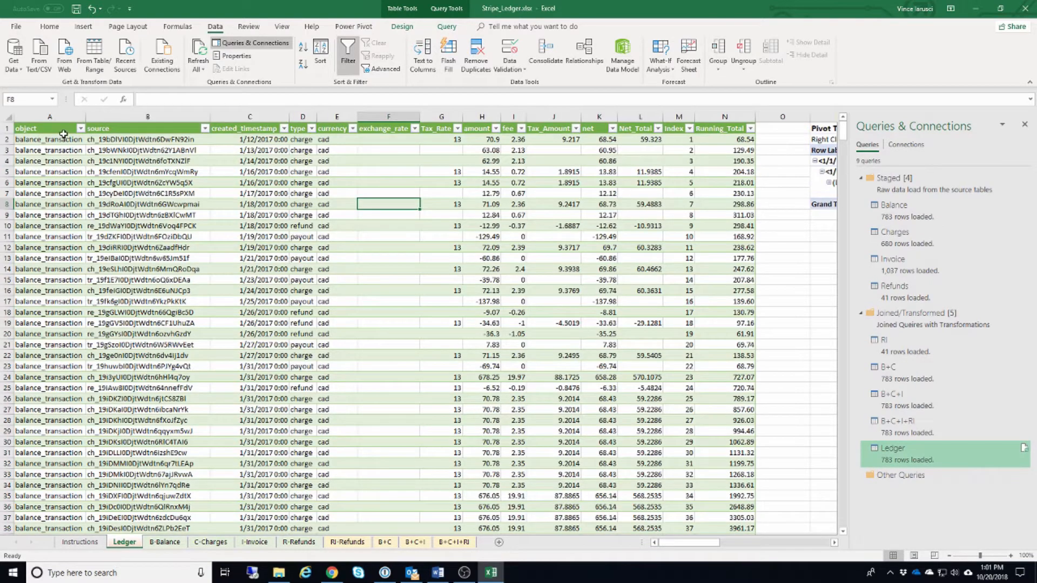
Step: Examine the Ledger table's transactions, inspecting the amount, fee, Tax_Amount, net and Net_Total columns in turn
left_click(61, 139)
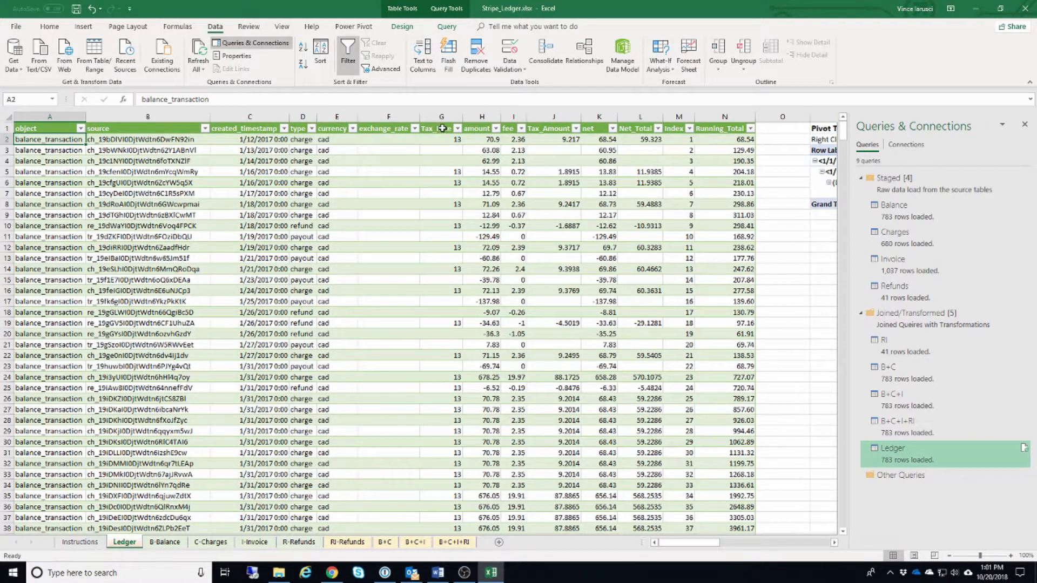
left_click(479, 128)
left_click(478, 124)
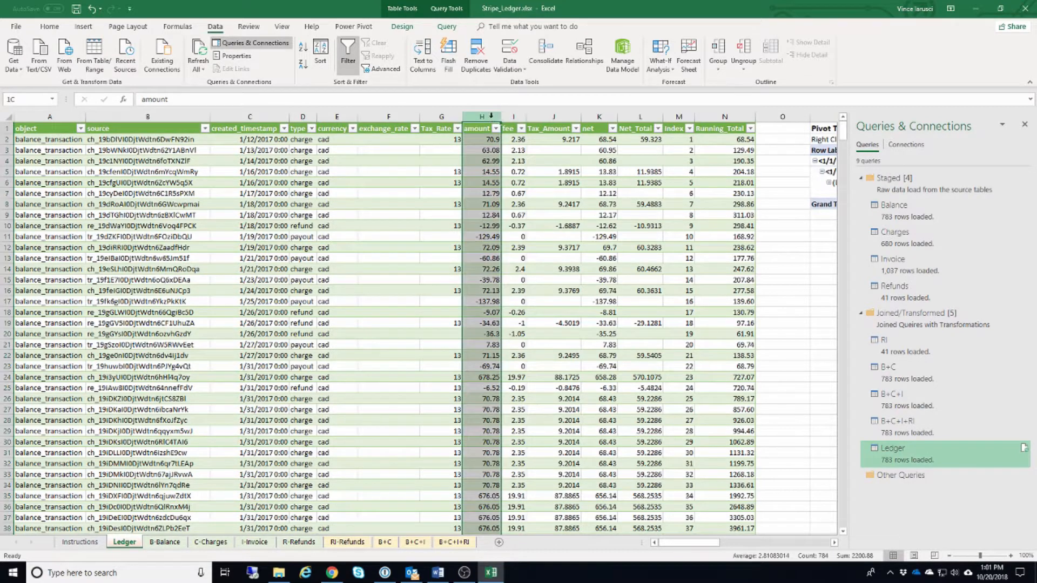
left_click(511, 116)
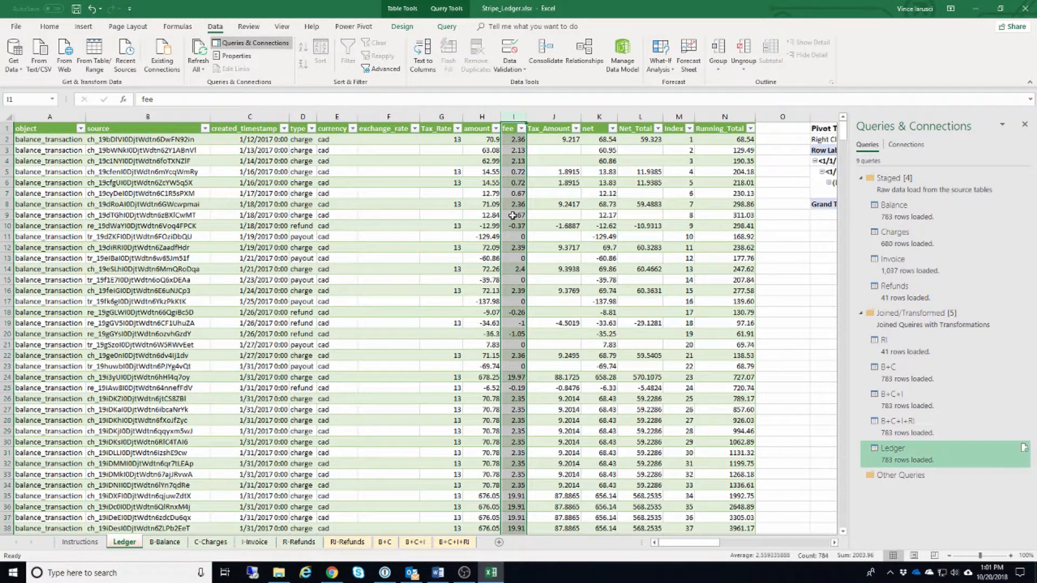
left_click(550, 128)
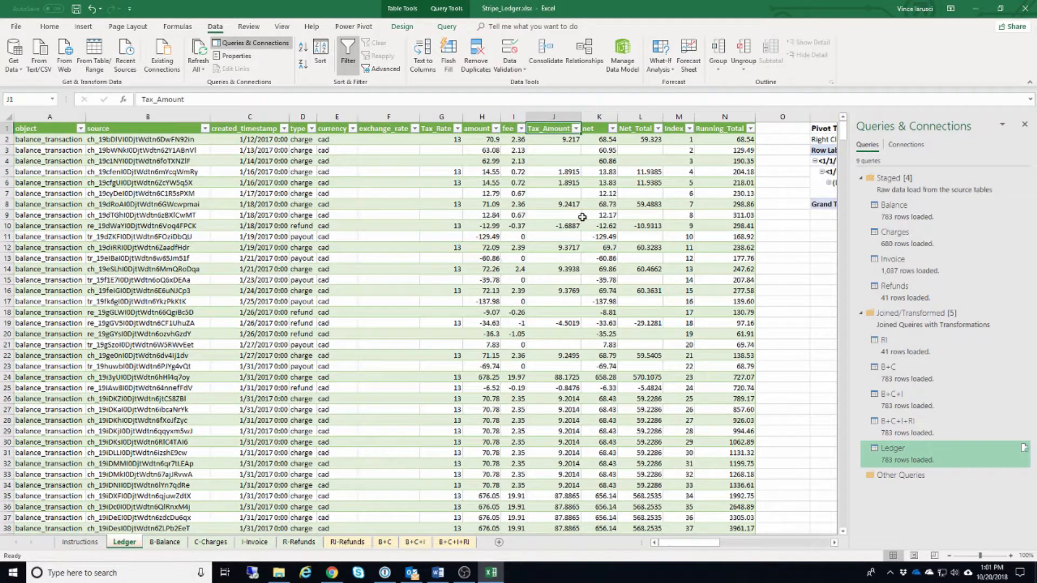
left_click(599, 116)
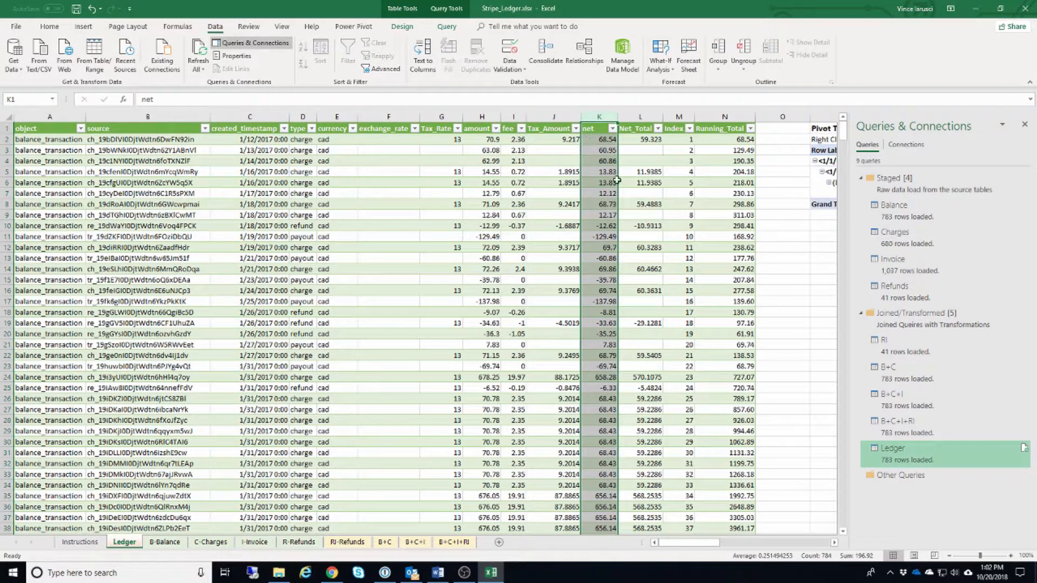
left_click(638, 116)
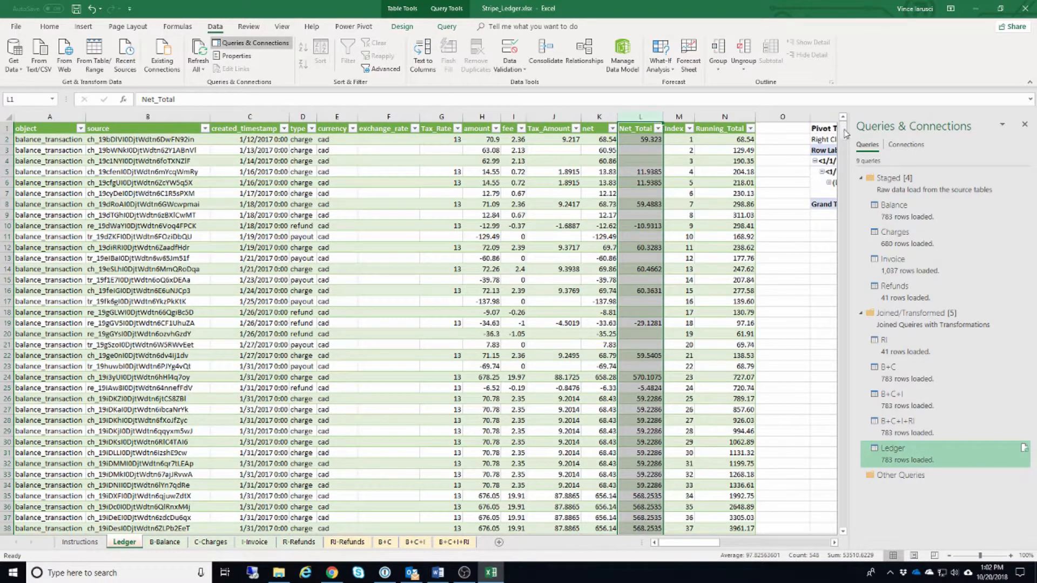
Step: Examine how payout rows affect Running_Total in the Ledger table, checking the payouts in rows 11 and 73
mouse_move(846, 133)
left_mouse_down()
mouse_move(844, 223)
mouse_move(842, 130)
left_mouse_up()
left_click_drag(297, 238, 747, 240)
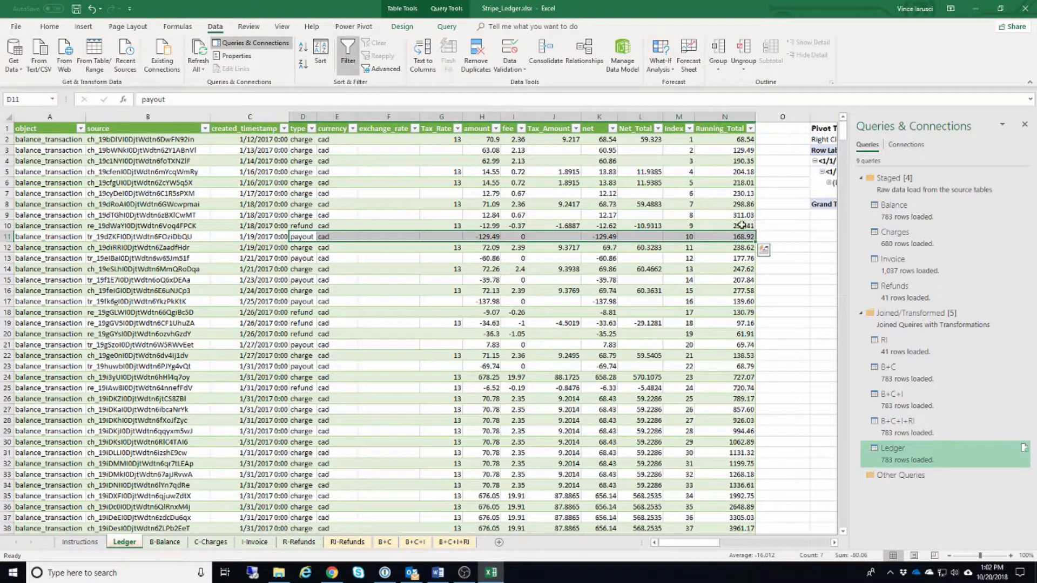
left_click(751, 225)
left_click_drag(748, 161, 738, 228)
left_click(733, 237)
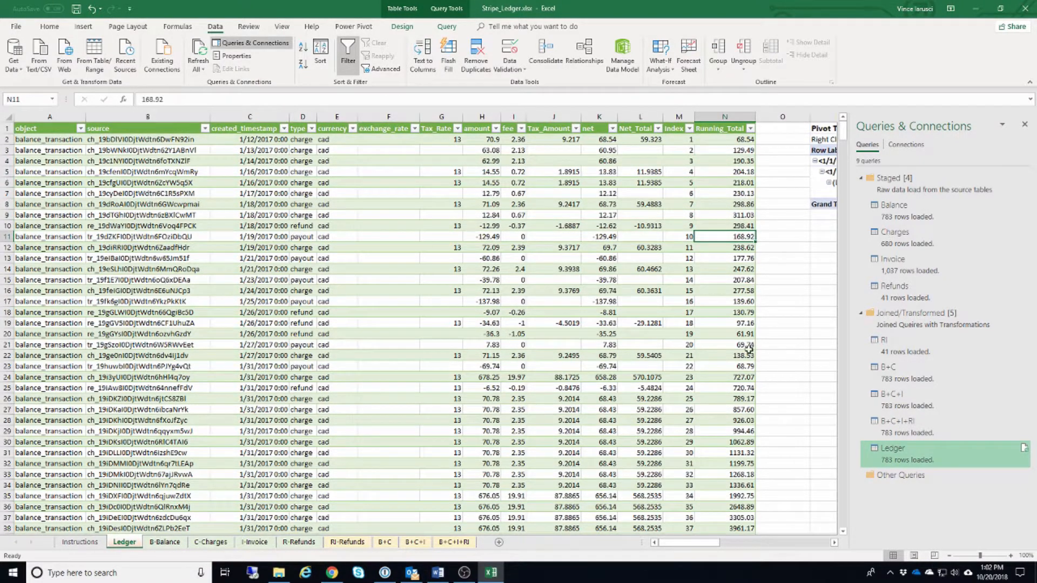
left_click_drag(843, 134, 842, 165)
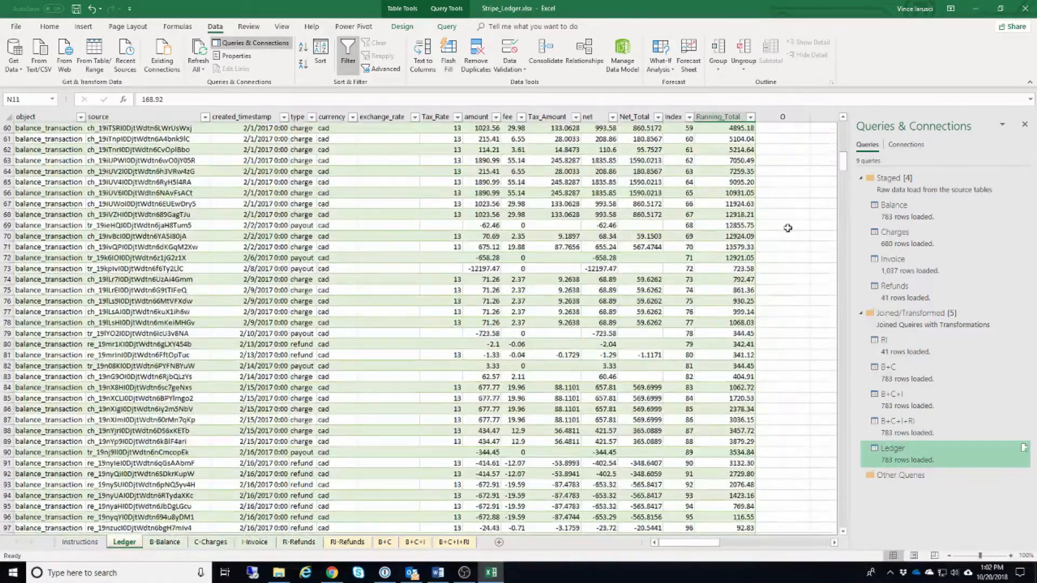
left_click(747, 259)
left_click(493, 267)
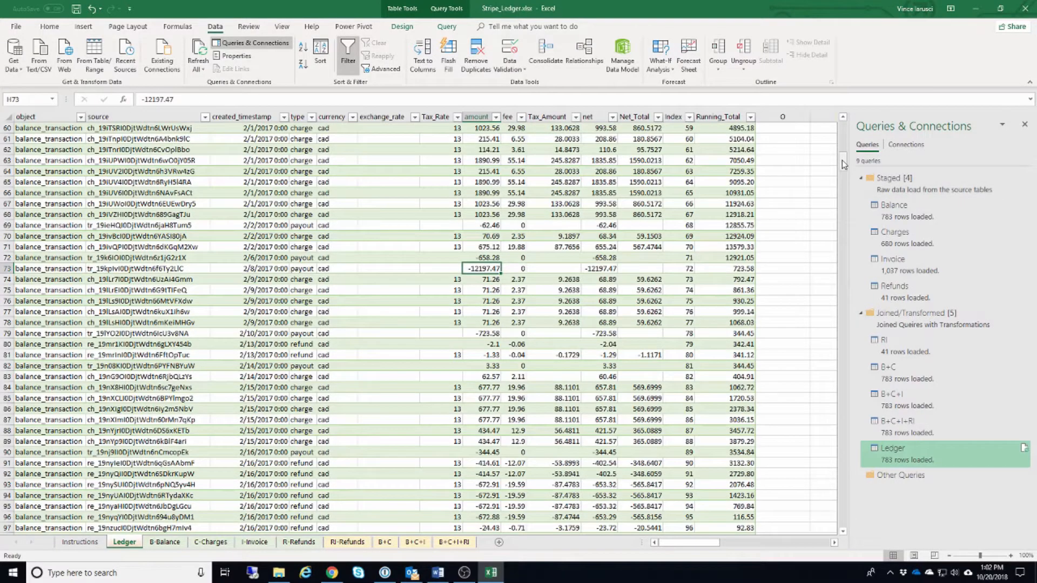
left_click_drag(841, 159, 843, 235)
left_click_drag(836, 261, 841, 124)
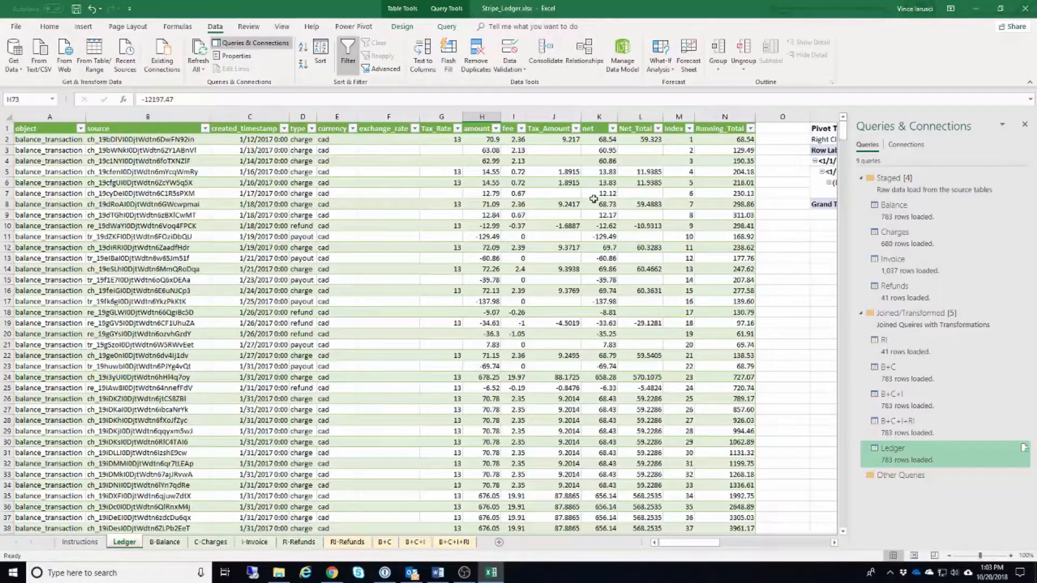
Step: Refresh the pivot table for monthly ledger entries on the Ledger sheet
left_click_drag(675, 543, 719, 550)
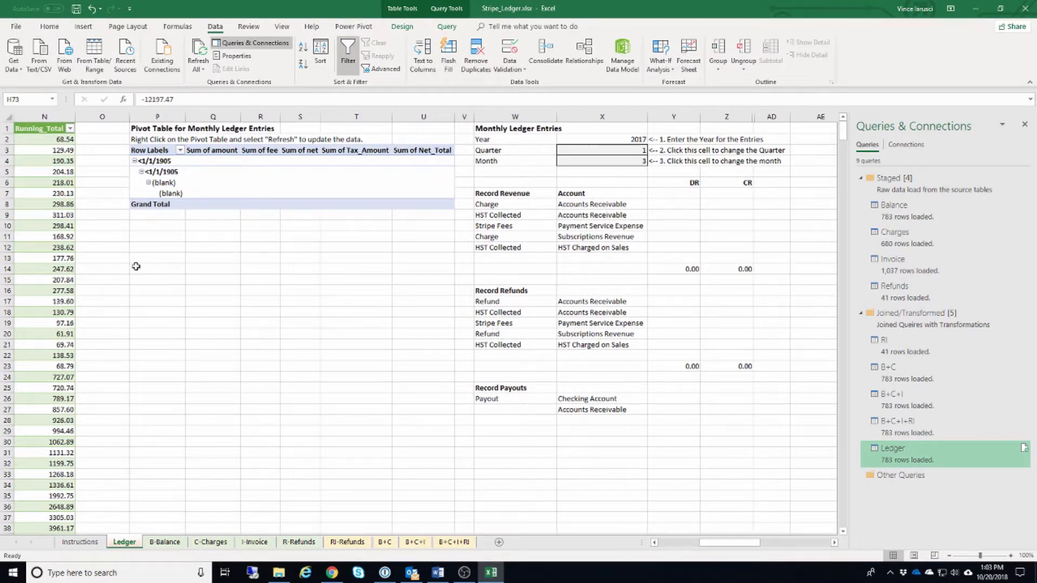
right_click(190, 171)
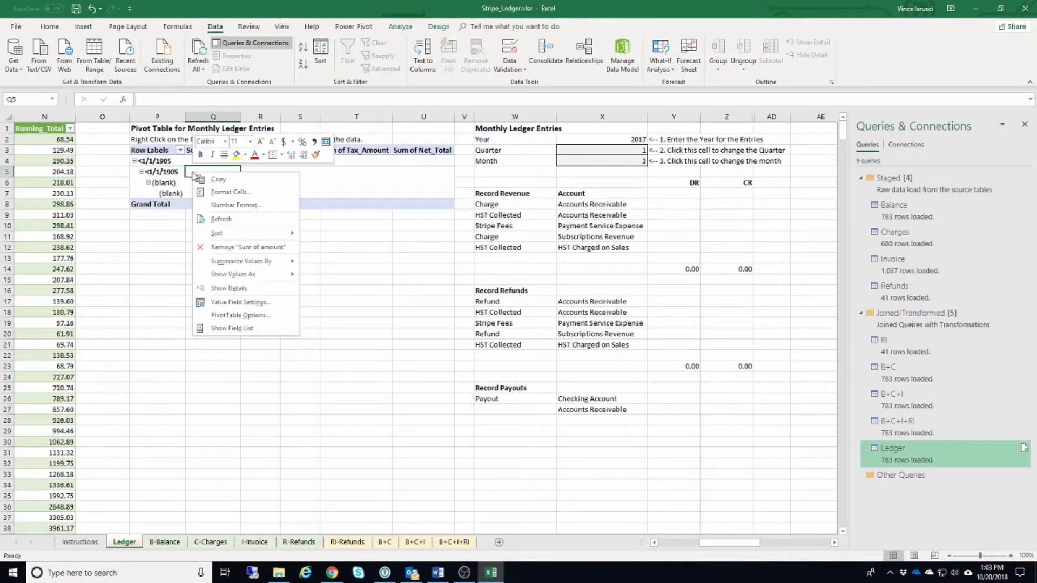
left_click(216, 220)
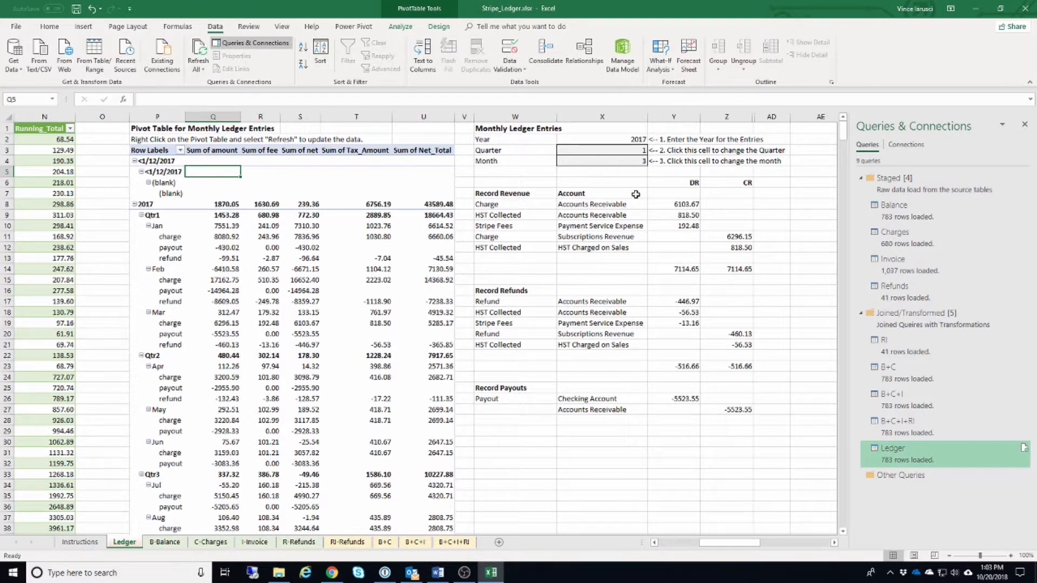
Step: Set the Month in cell X4 of the Monthly Ledger Entries to 1
left_click(626, 164)
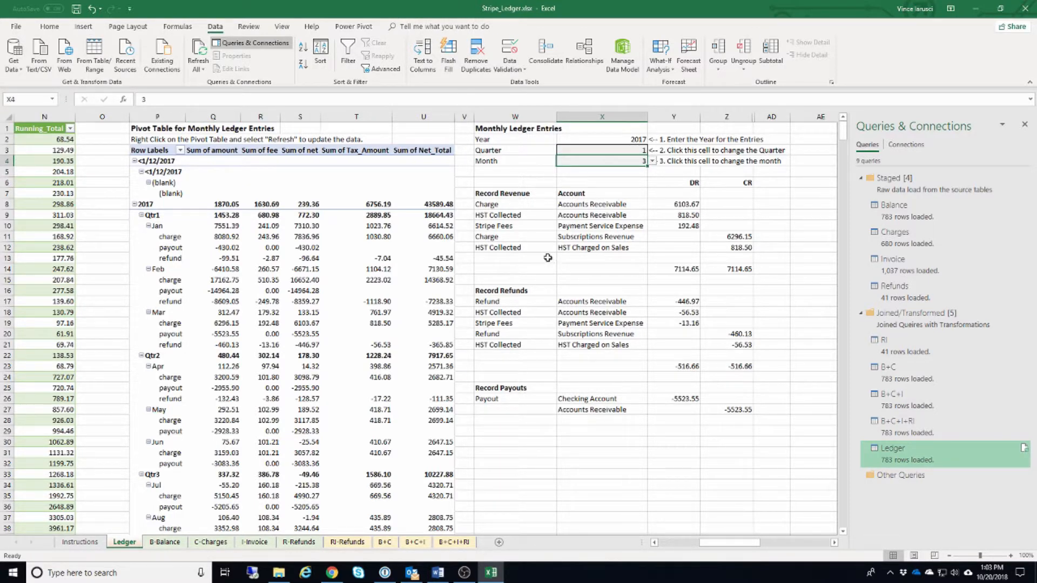
left_click(653, 160)
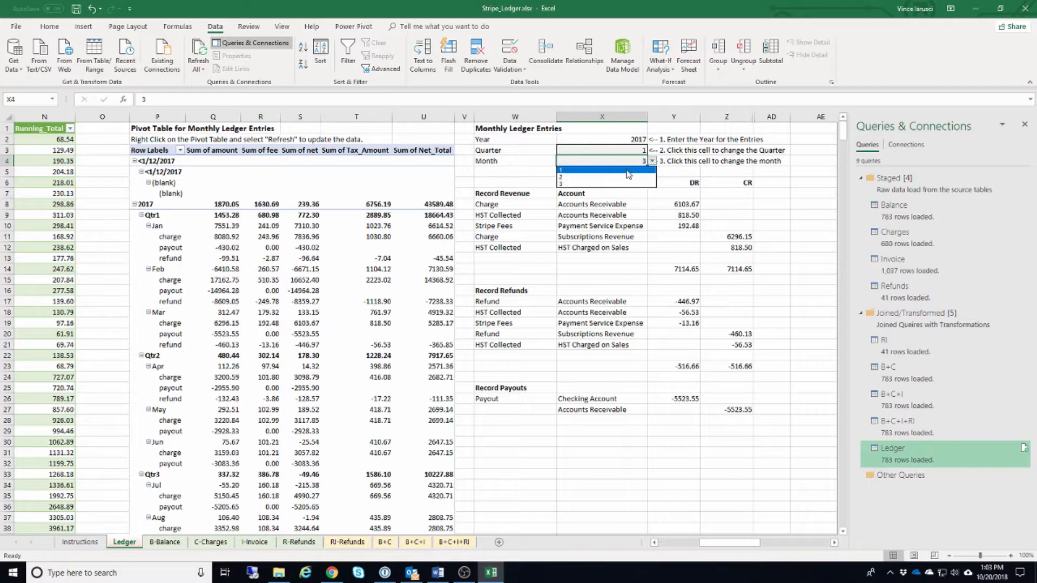
left_click(621, 170)
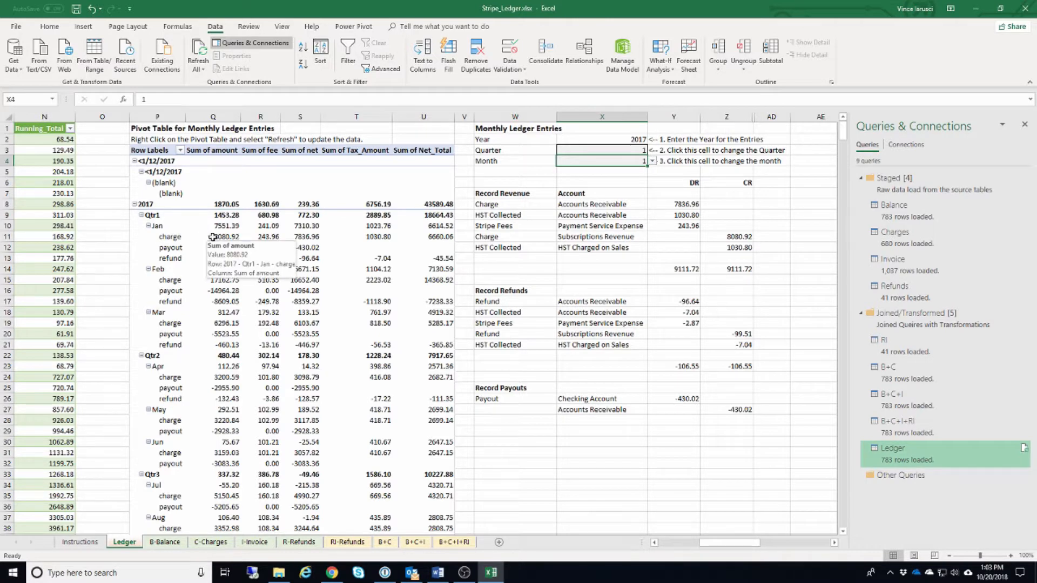
Step: Compare the pivot table's January 2017 charge, refund and payout rows with the Record Revenue, Record Refunds and Record Payouts entries
left_click_drag(214, 237, 417, 237)
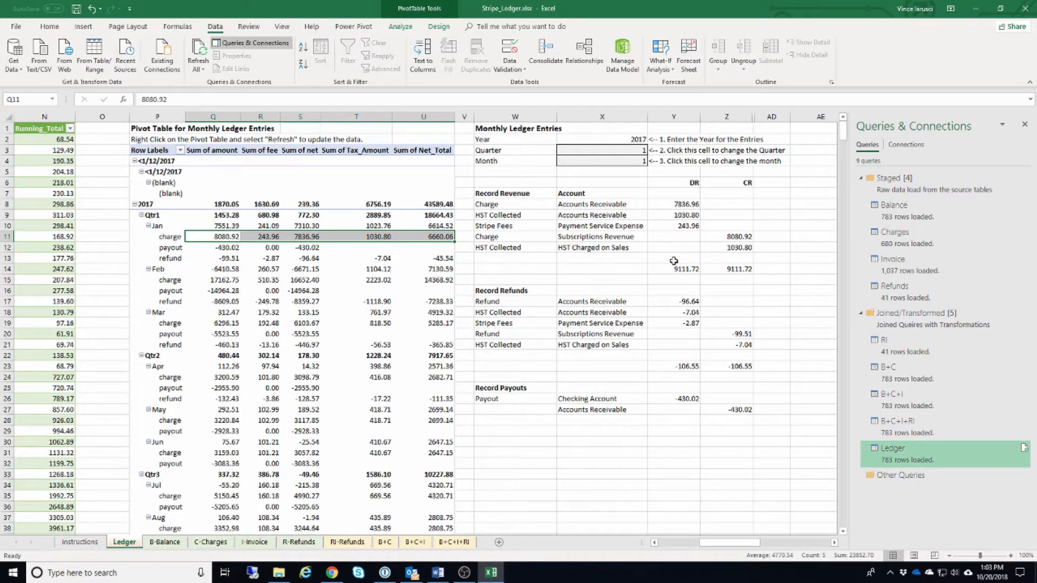
left_click_drag(514, 195, 729, 270)
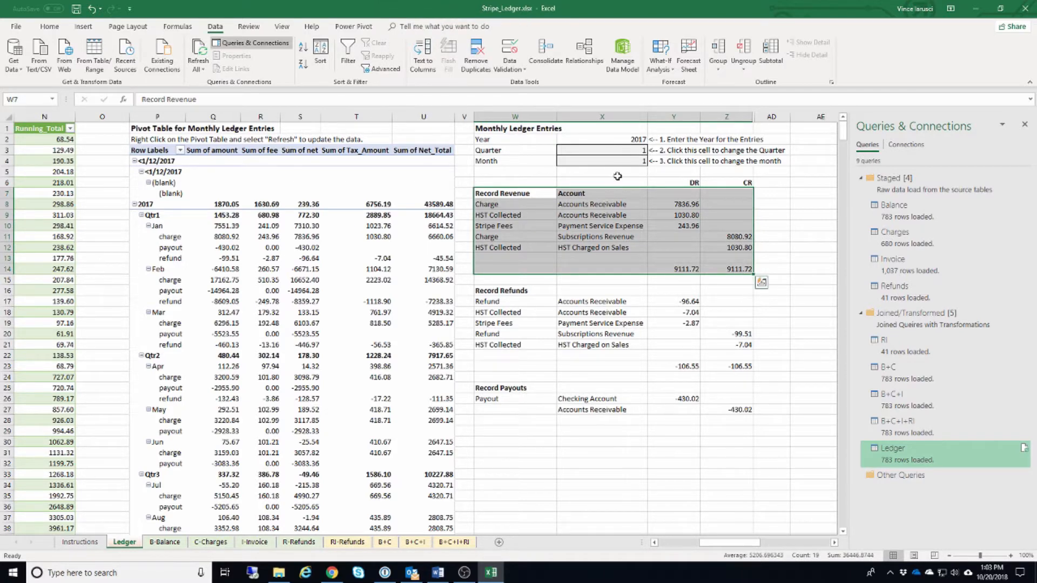
left_click_drag(523, 292, 731, 358)
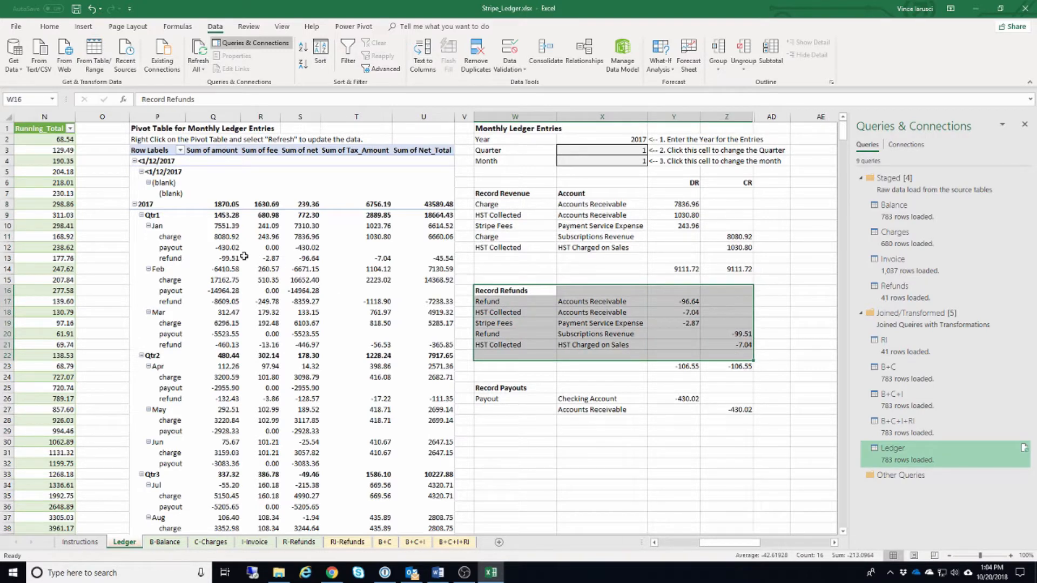
left_click_drag(215, 258, 448, 258)
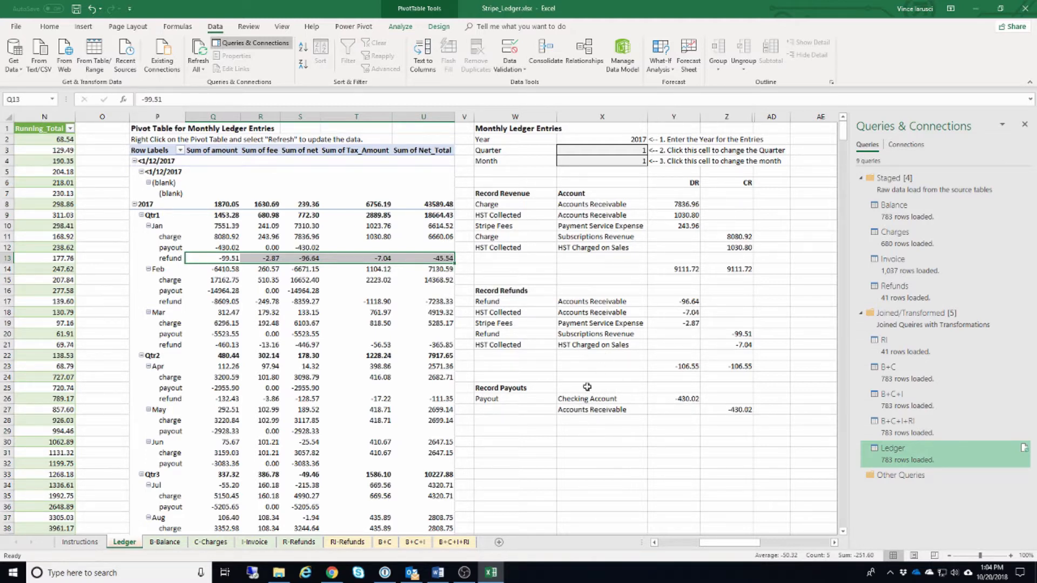
left_click_drag(180, 247, 320, 247)
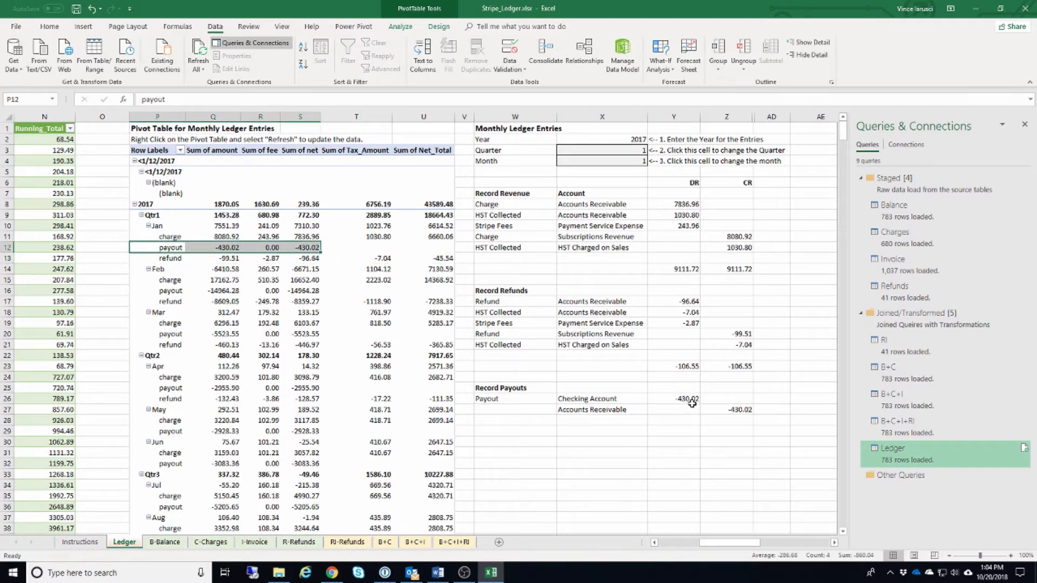
left_click(737, 411)
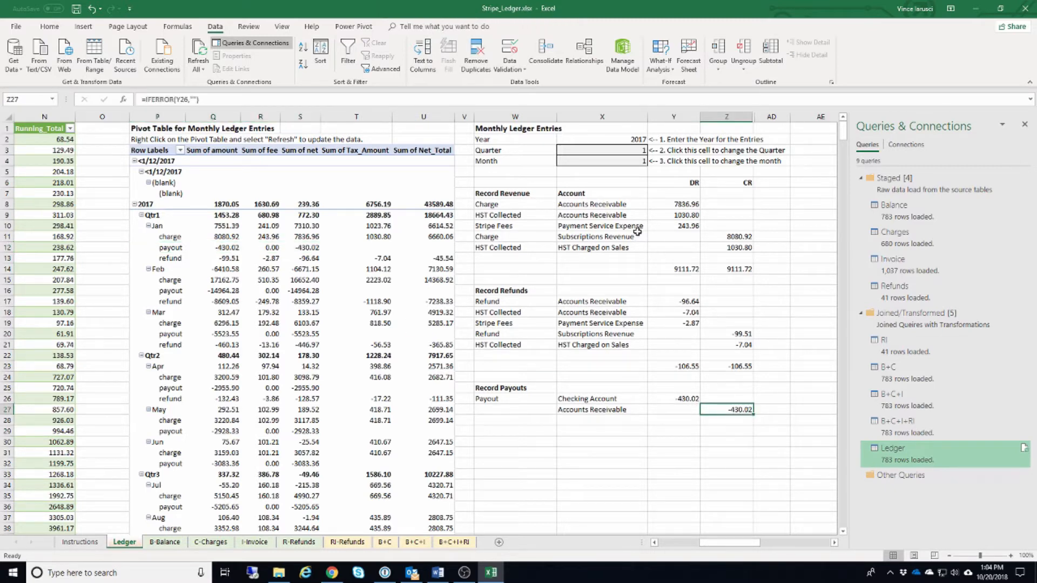
left_click(614, 207)
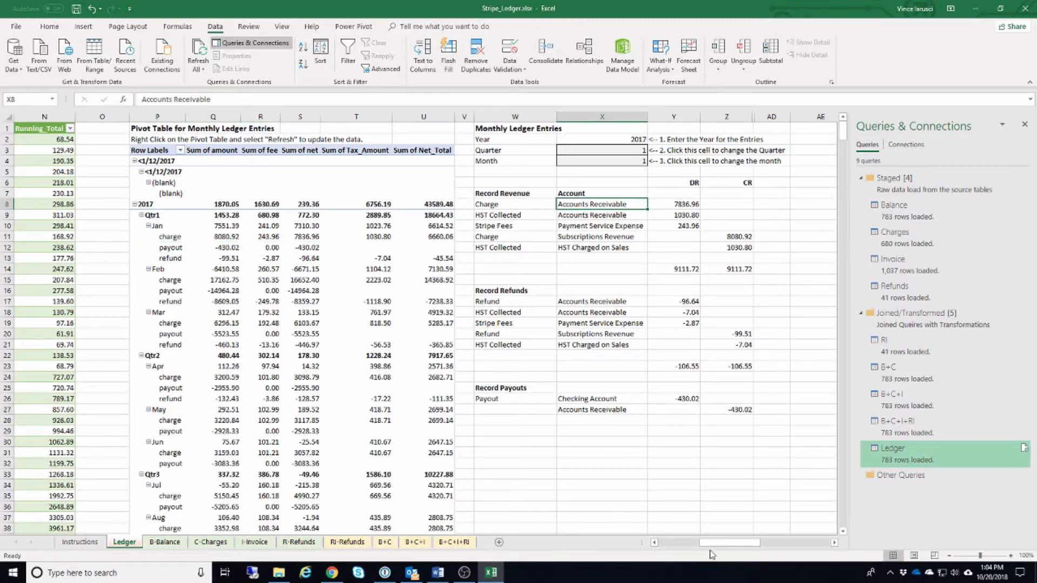
Step: View the pivot table for charts and the MRR line chart on the Ledger sheet
left_click_drag(711, 548, 768, 556)
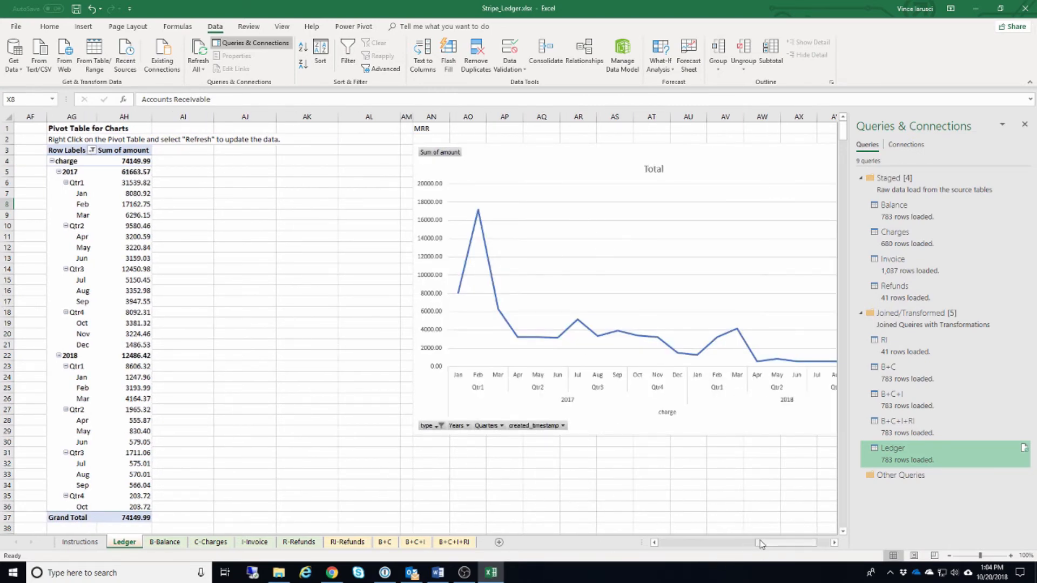
left_click_drag(764, 546, 776, 545)
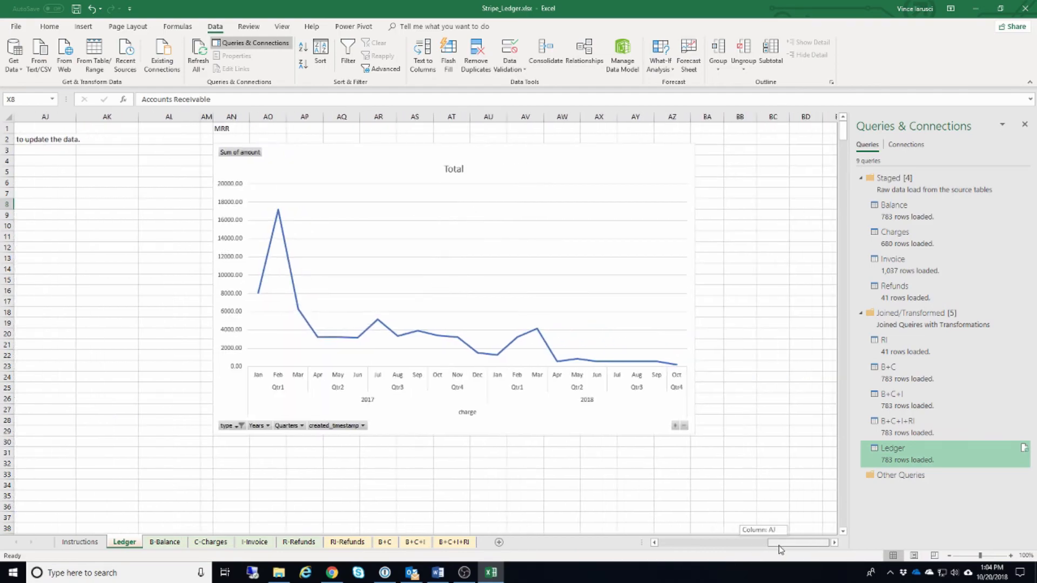